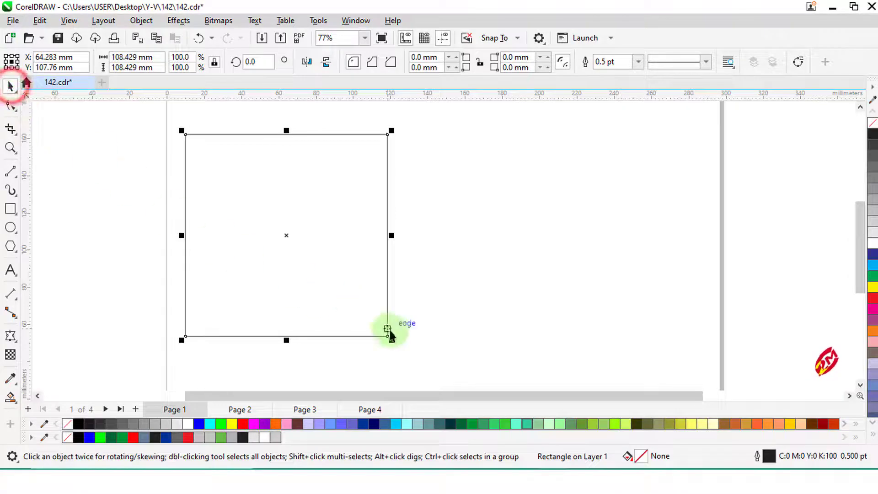
- Make a smaller copy of the square, about 36.6 mm, in its upper-left corner and a concentric inner copy of about 34.1 mm
left_click_drag(391, 340, 260, 224)
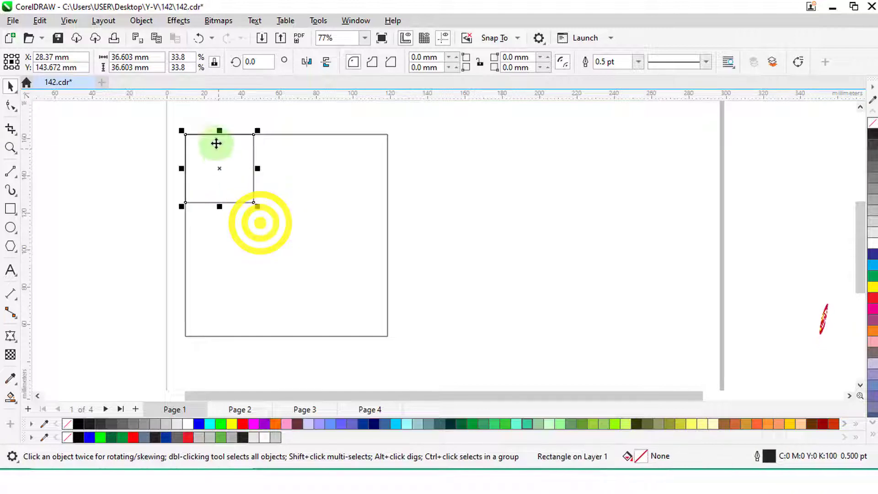
scroll(216, 143, "up", 5)
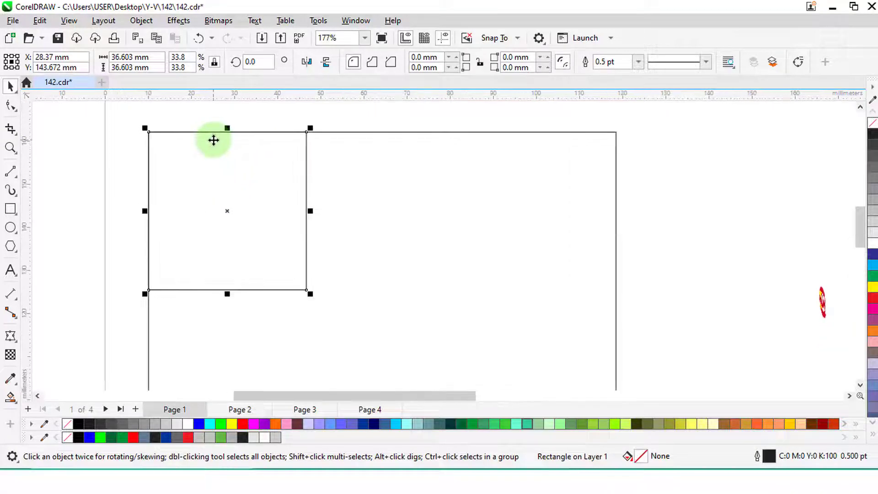
scroll(213, 139, "up", 1)
left_click_drag(321, 313, 319, 319)
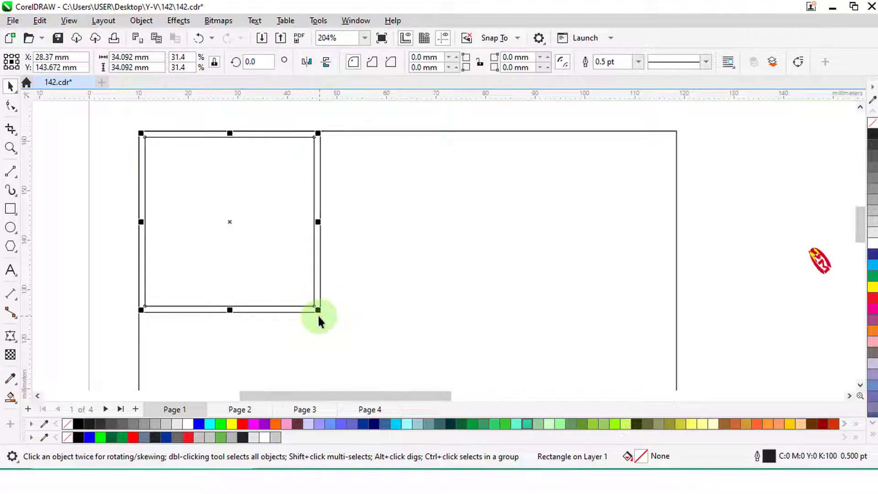
- Fill the inner square red with no outline and apply an inner shadow with opacity 83
left_click(242, 424)
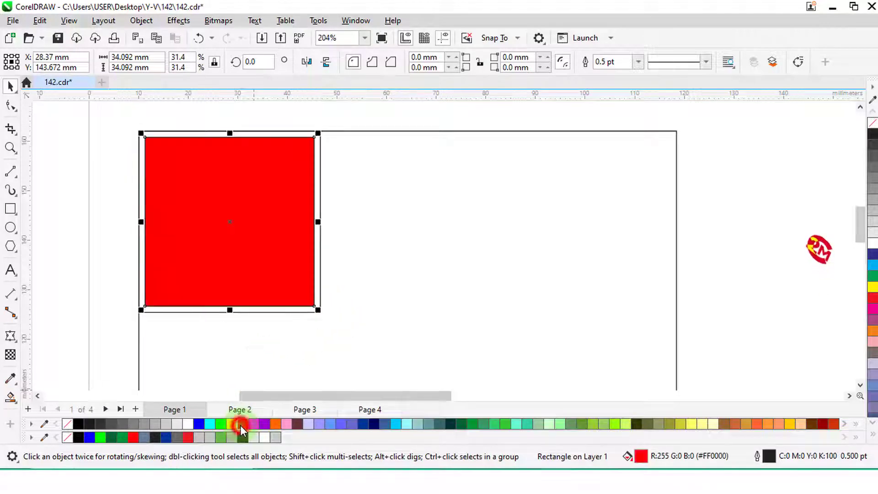
right_click(68, 423)
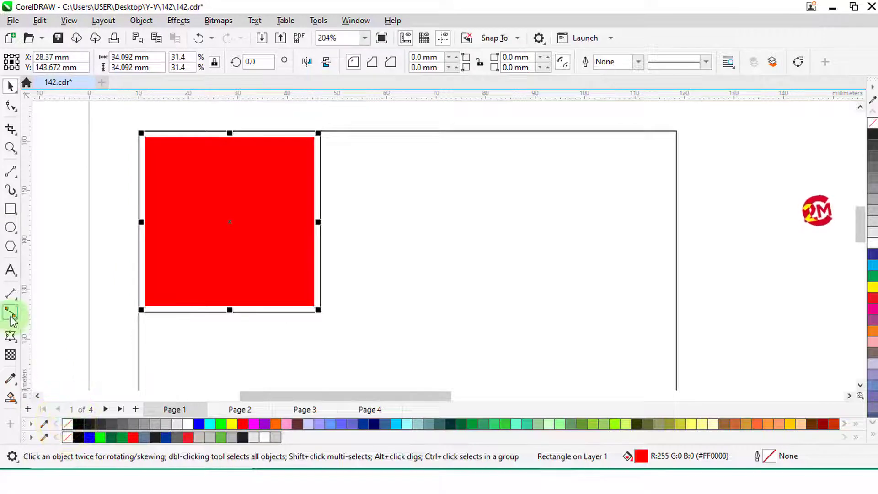
left_click(11, 338)
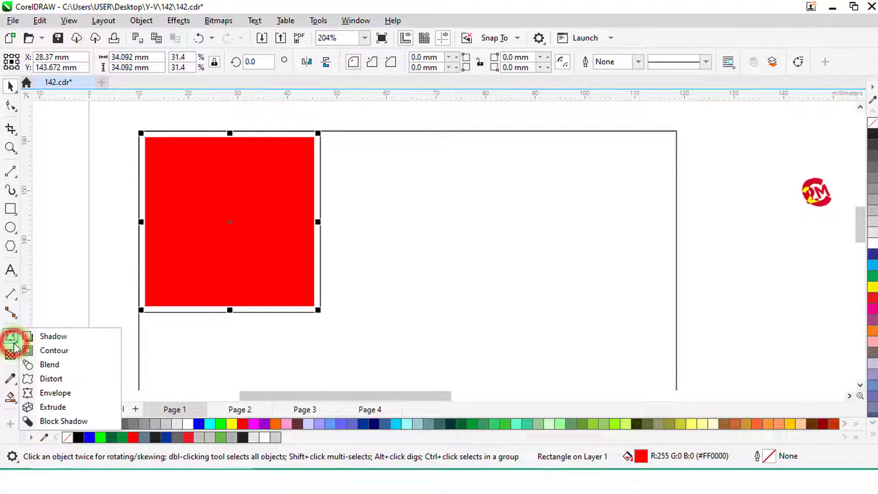
left_click(53, 337)
left_click_drag(230, 222, 312, 224)
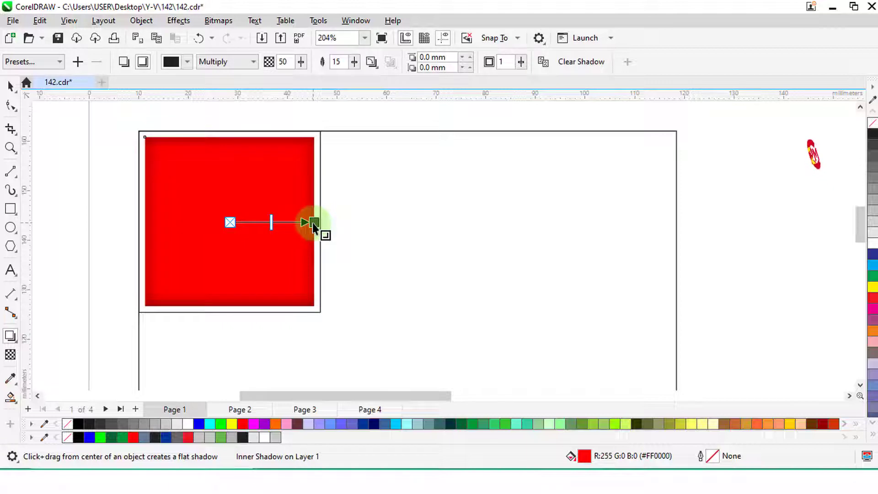
left_click(145, 65)
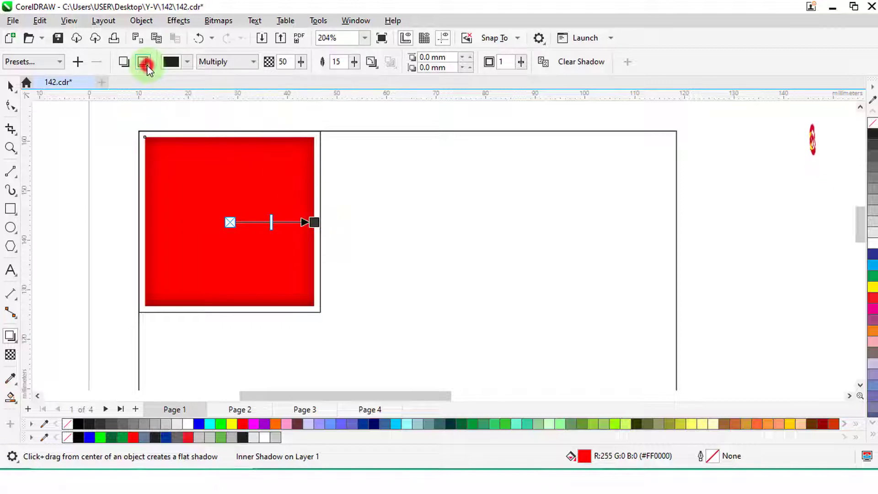
- Duplicate the framed red tile twice to form a row of three, and scale the row to the large square's width
left_click(11, 87)
left_click_drag(121, 125, 333, 320)
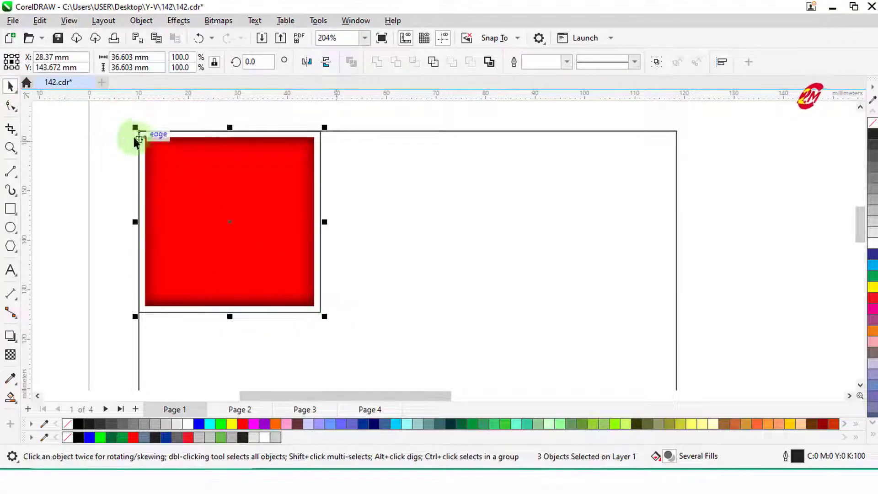
left_click_drag(140, 131, 322, 133)
key("ctrl+d")
scroll(298, 117, "down", 1)
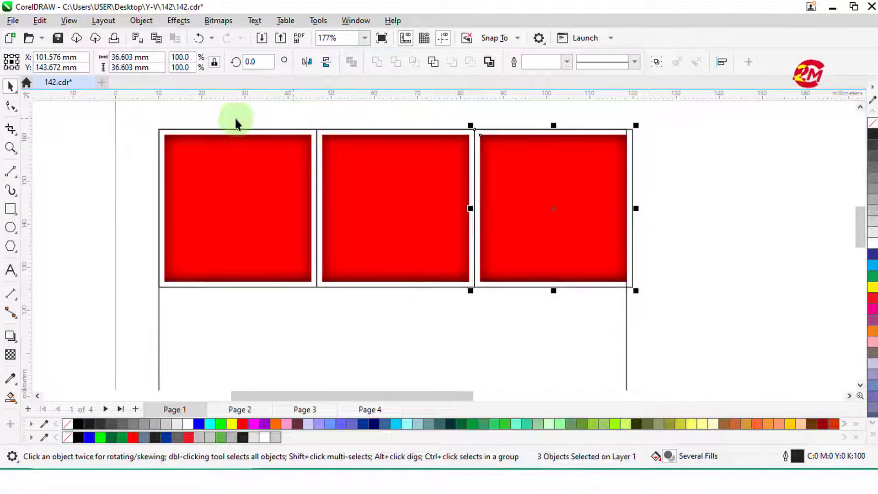
left_click_drag(183, 145, 634, 289)
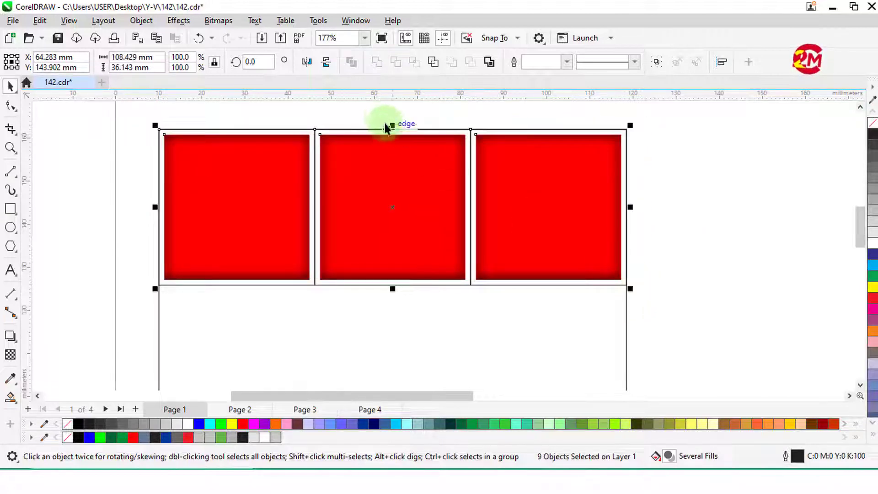
- Copy the row of three tiles downward twice to fill the large square with a 3 by 3 grid
scroll(383, 122, "down", 2)
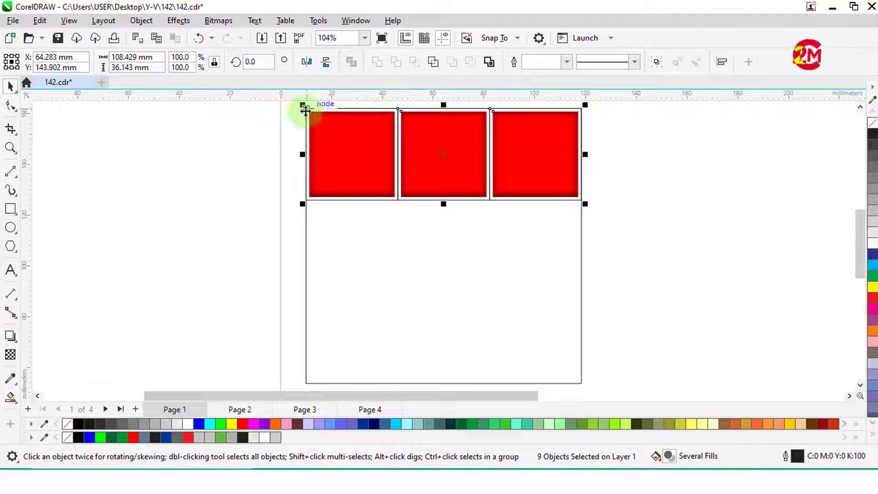
left_click_drag(305, 110, 304, 197)
key("ctrl+r")
scroll(272, 180, "down", 1)
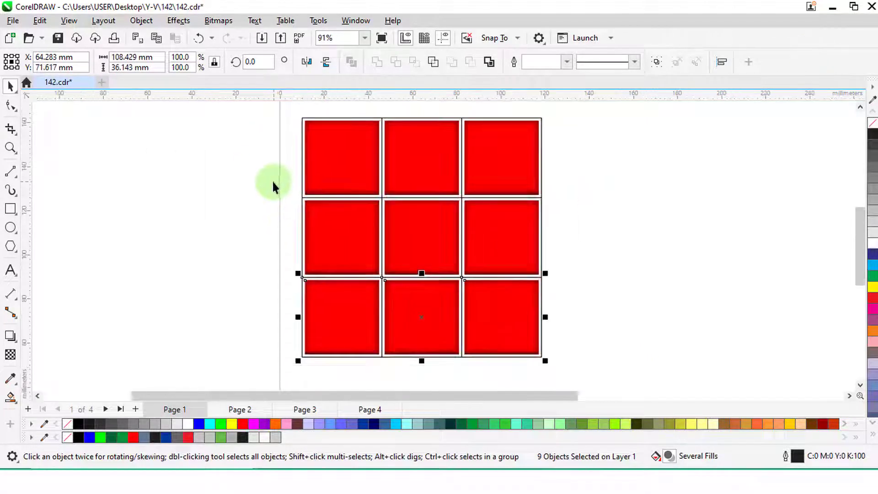
left_click(246, 192)
- Delete the thin outline frames around the middle-left and upper-left red tiles
scroll(501, 202, "up", 1)
left_click(633, 221)
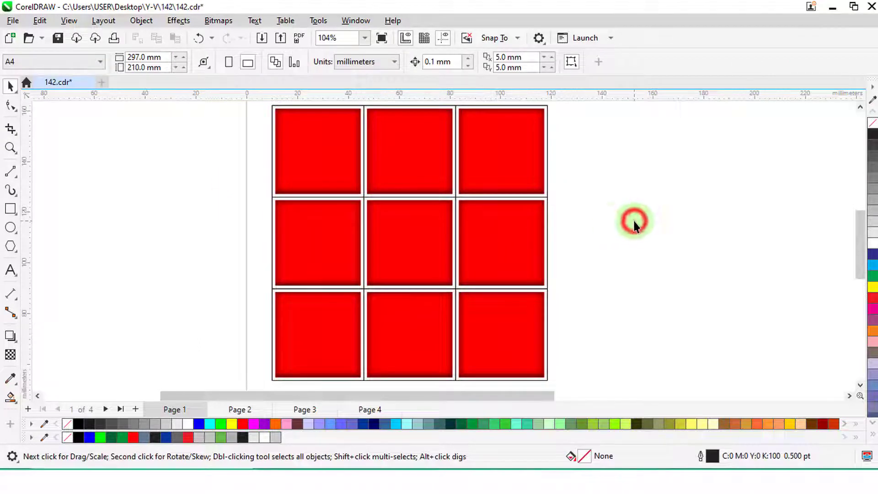
left_click(365, 201)
right_click(363, 197)
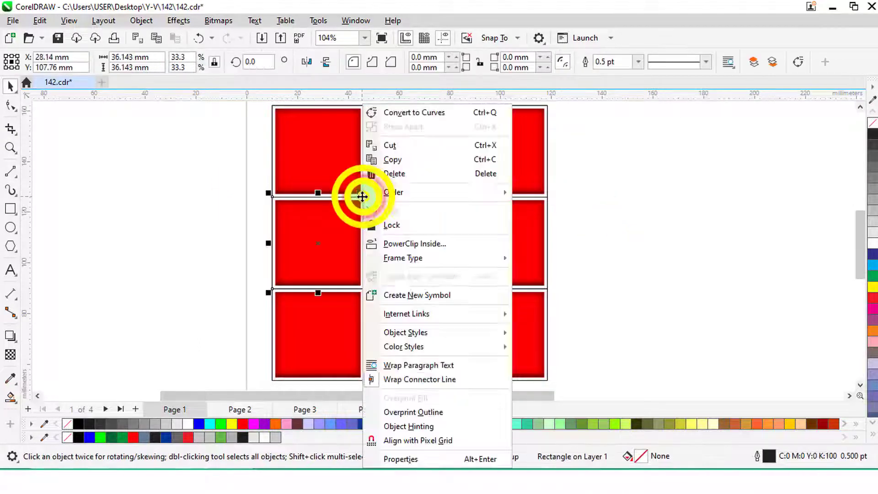
left_click(393, 175)
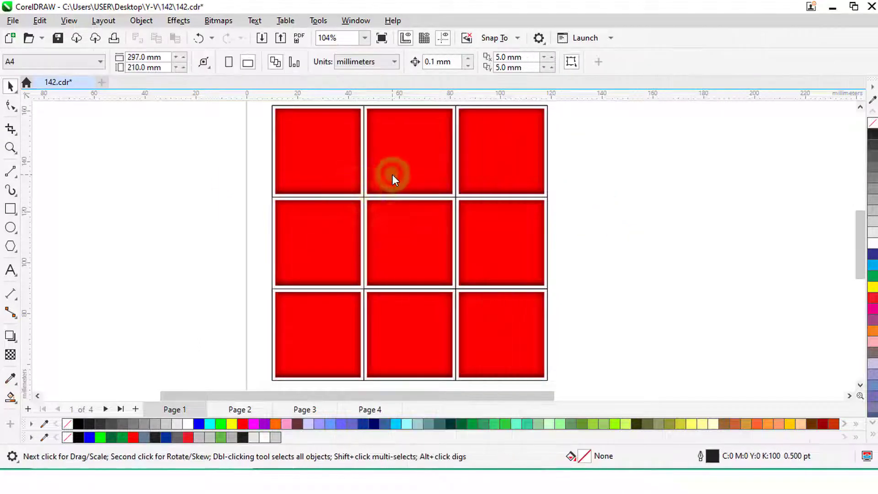
right_click(362, 195)
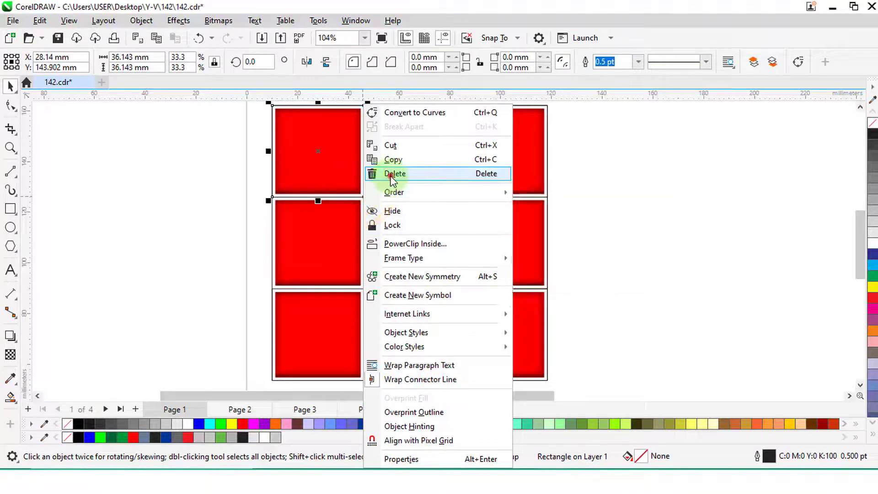
left_click(374, 174)
- Delete the thin outline frames around the middle-right, upper-right and upper-middle red tiles
left_click(457, 198)
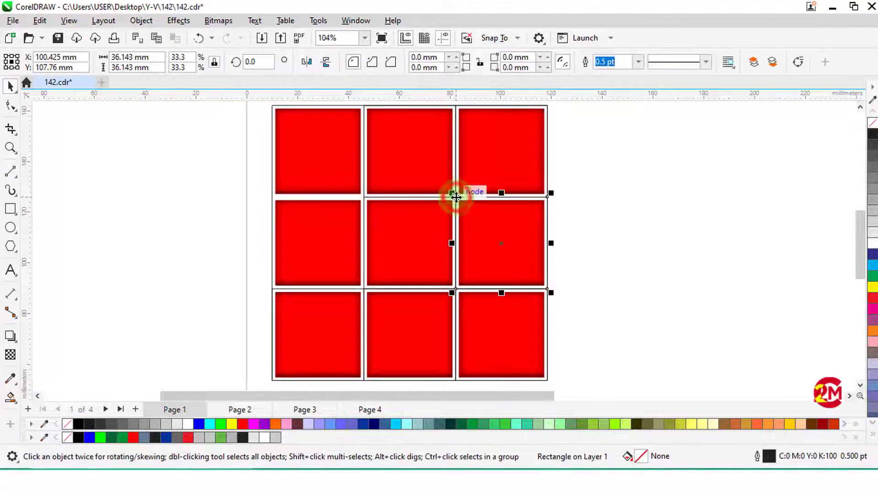
right_click(457, 200)
left_click(461, 173)
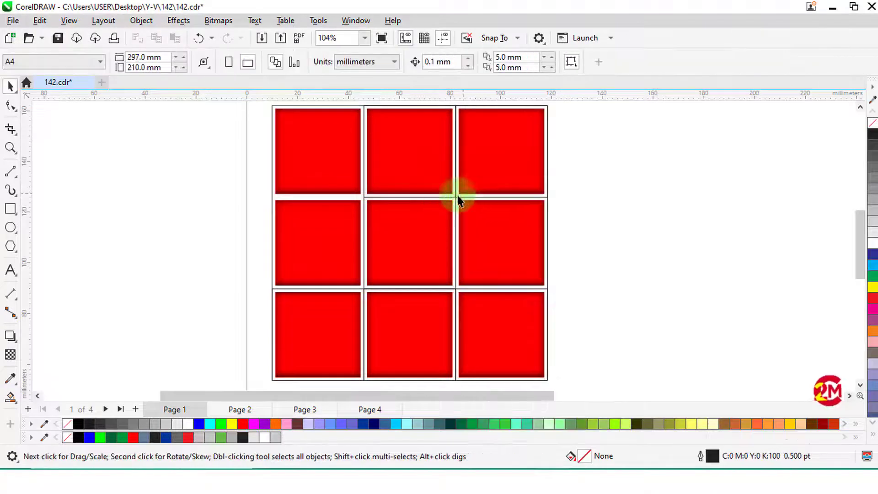
left_click(455, 197)
key("Delete")
left_click(456, 196)
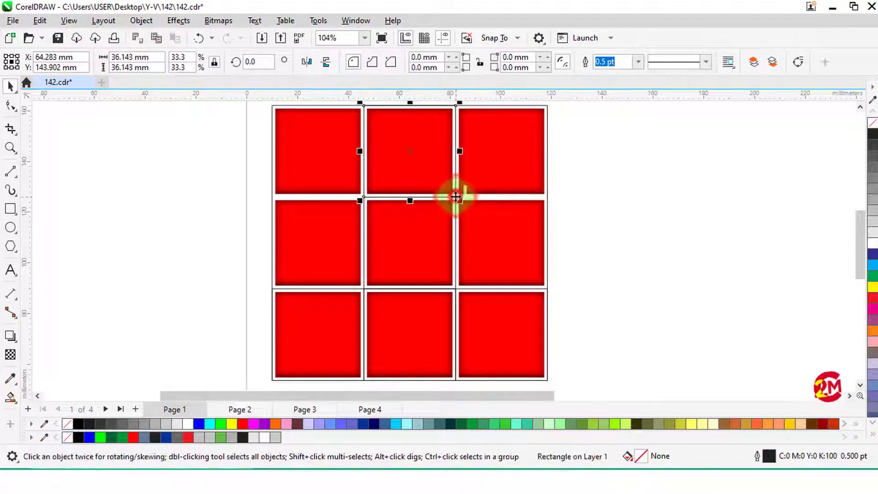
key("Delete")
- Delete the remaining thin frames around the center tile and the three bottom-row tiles
left_click(455, 290)
key("Delete")
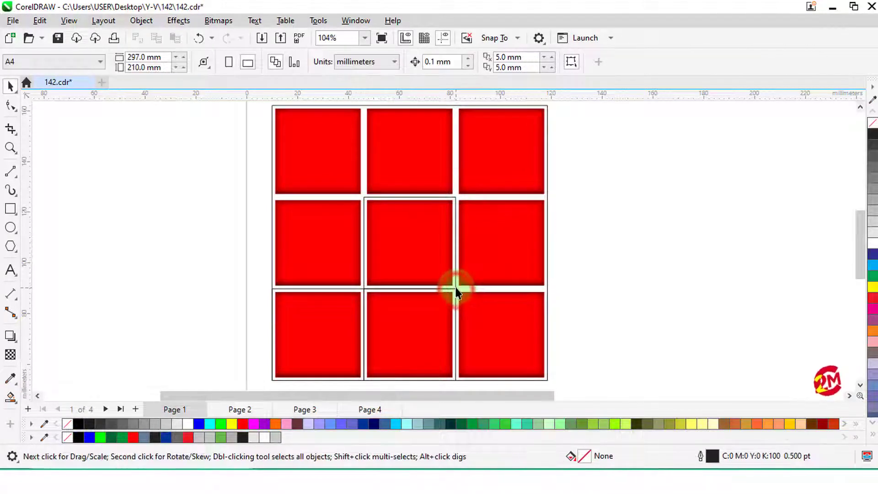
left_click(423, 290)
key("Delete")
left_click(364, 290)
key("Delete")
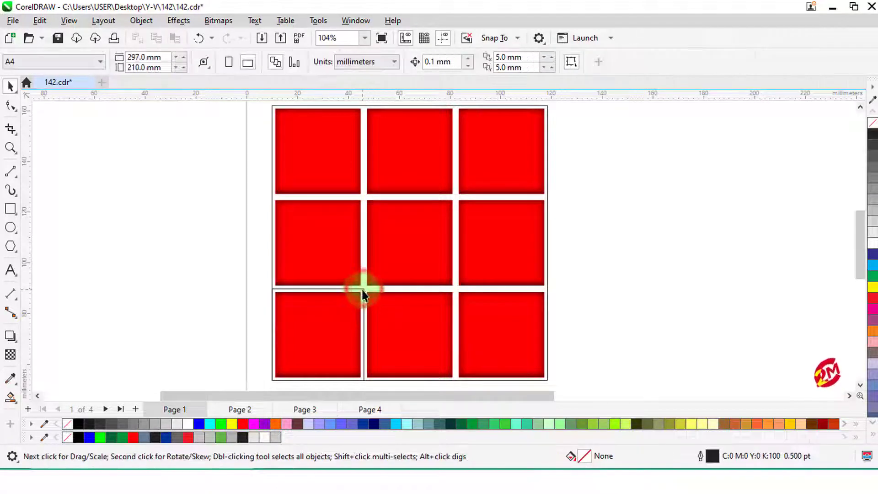
left_click(363, 289)
key("Delete")
left_click(165, 245)
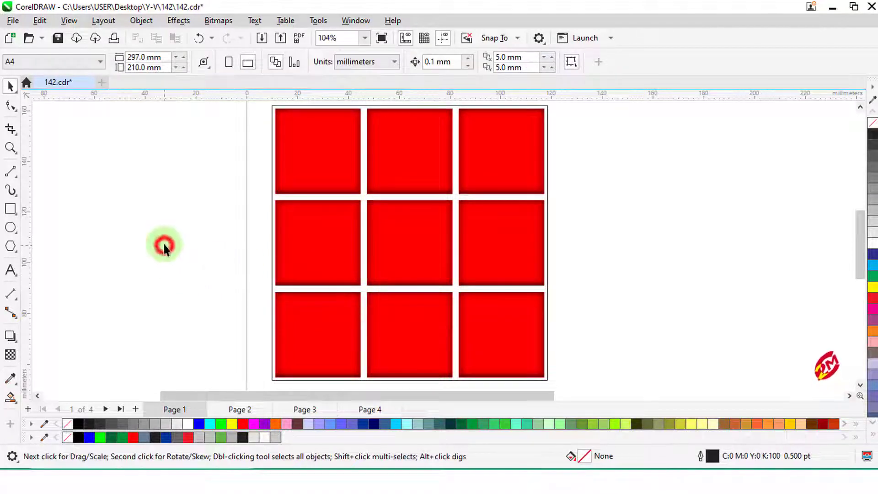
- Recolor the upper-middle, center and lower-left tiles blue
left_click(421, 182)
left_click(200, 424)
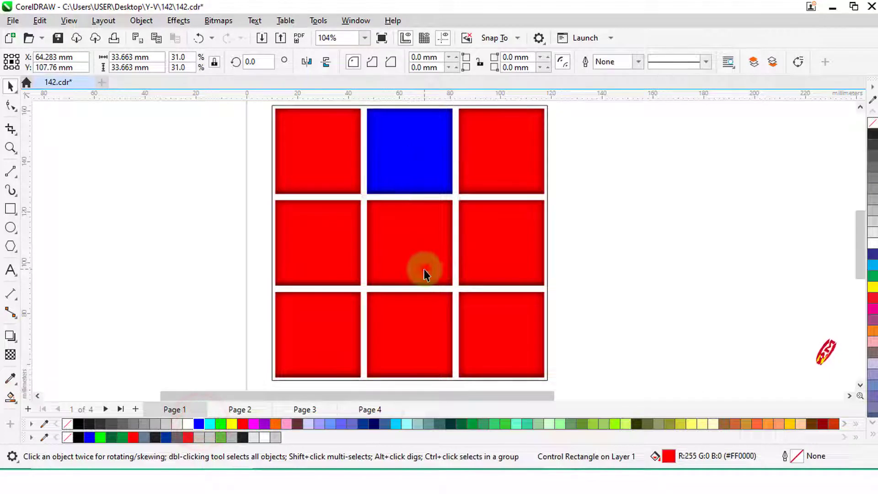
left_click(424, 273)
left_click(199, 423)
left_click(323, 364)
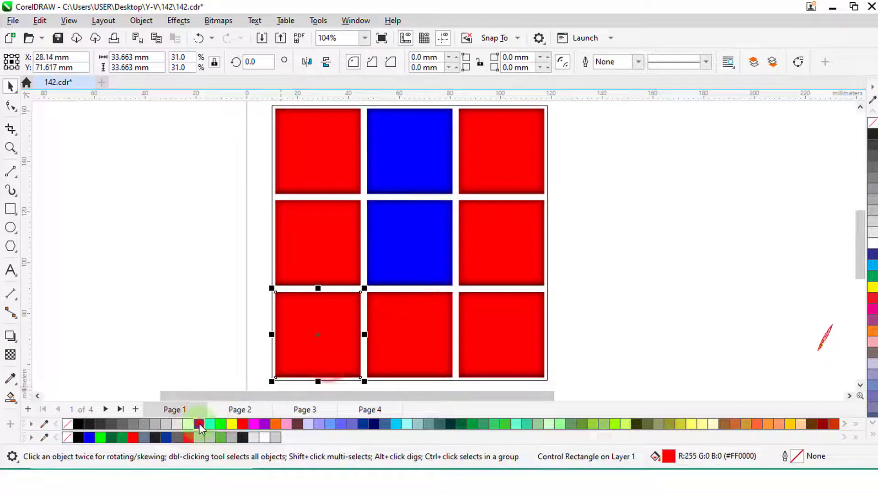
left_click(199, 423)
- Recolor the lower-middle, middle-right and upper-right tiles green
left_click(411, 357)
left_click(221, 424)
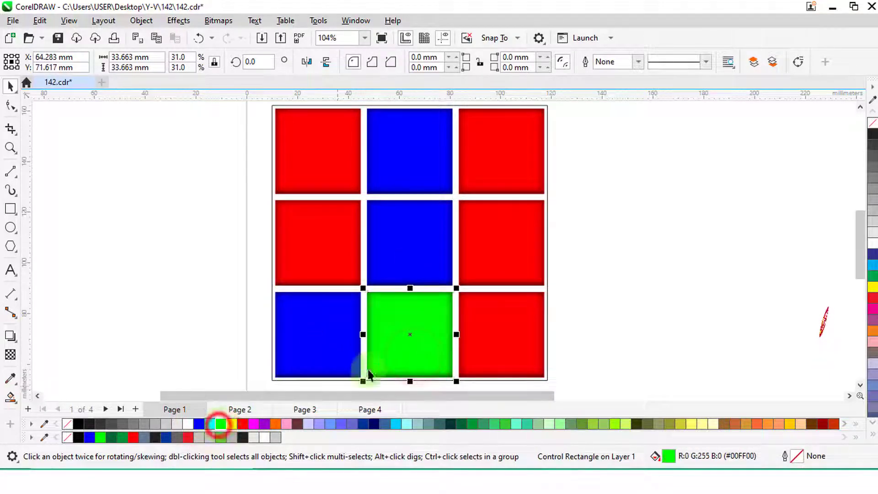
left_click(474, 280)
left_click(221, 423)
key("Tab")
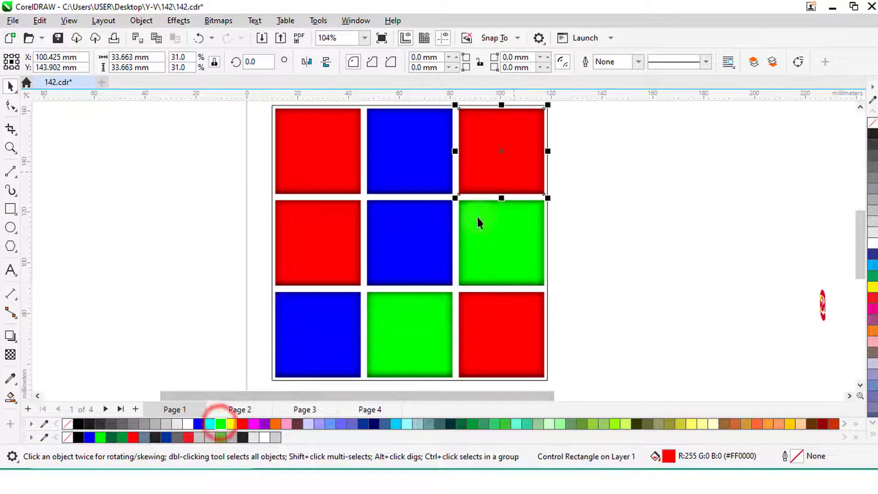
left_click(221, 424)
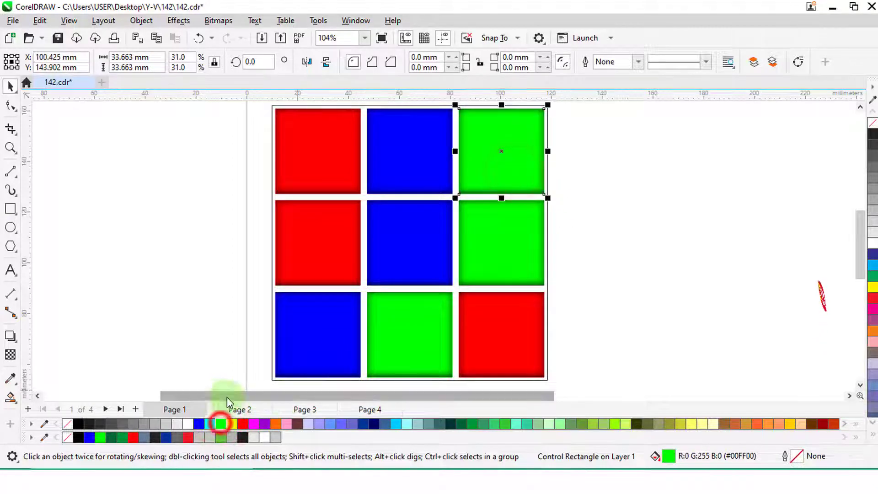
- Fill the large background square behind the tiles black and remove its outline
left_click(272, 197)
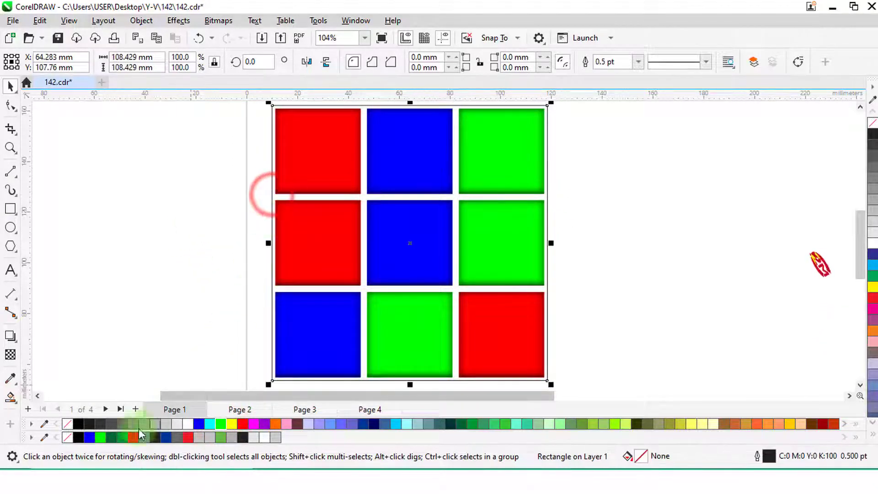
left_click(78, 424)
left_click(76, 246)
- Draw a six-sided polygon beside the tile grid and enlarge it from its center to about 115.7 by 133.6 mm
scroll(76, 233, "down", 2)
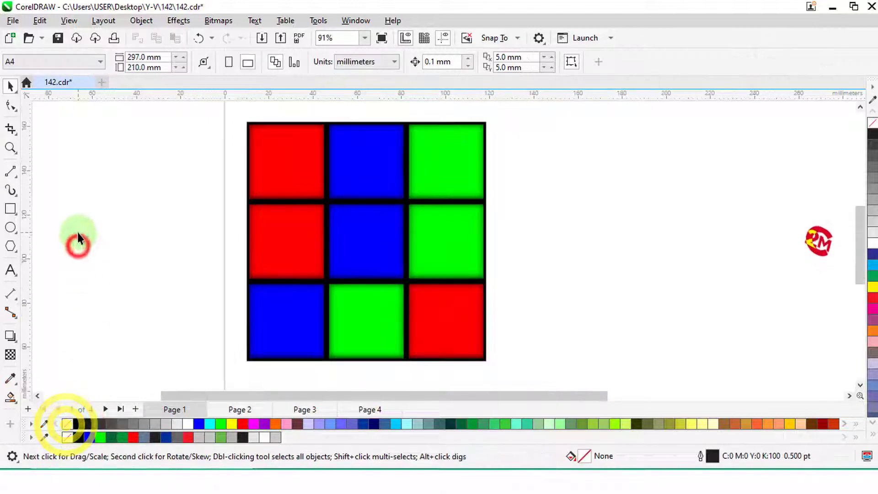
scroll(791, 254, "up", 1)
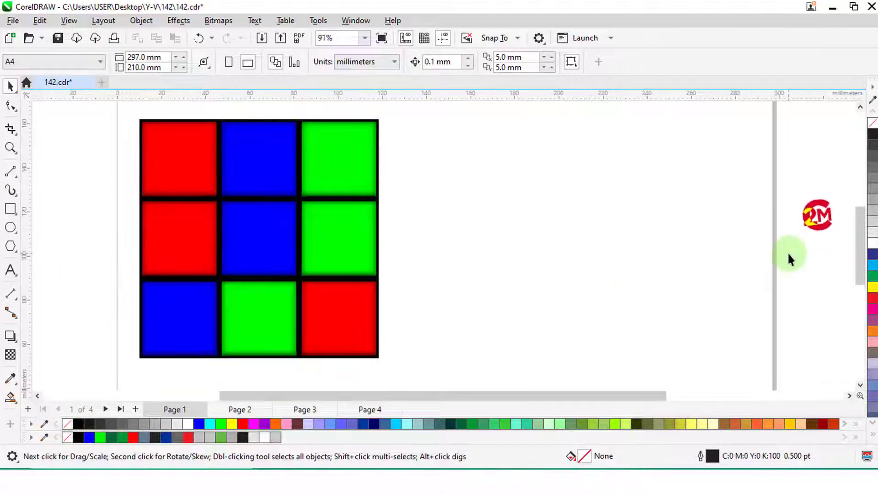
scroll(189, 228, "down", 1)
scroll(717, 207, "up", 1)
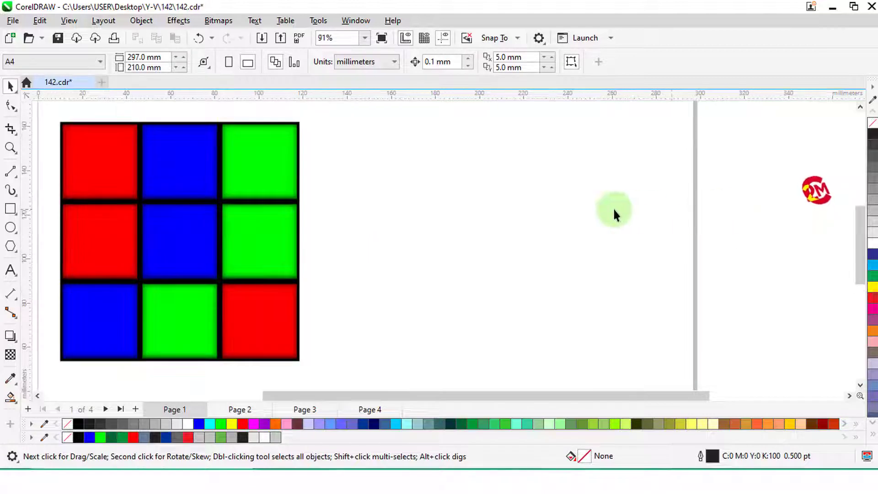
left_click(10, 247)
left_click_drag(481, 255, 611, 280)
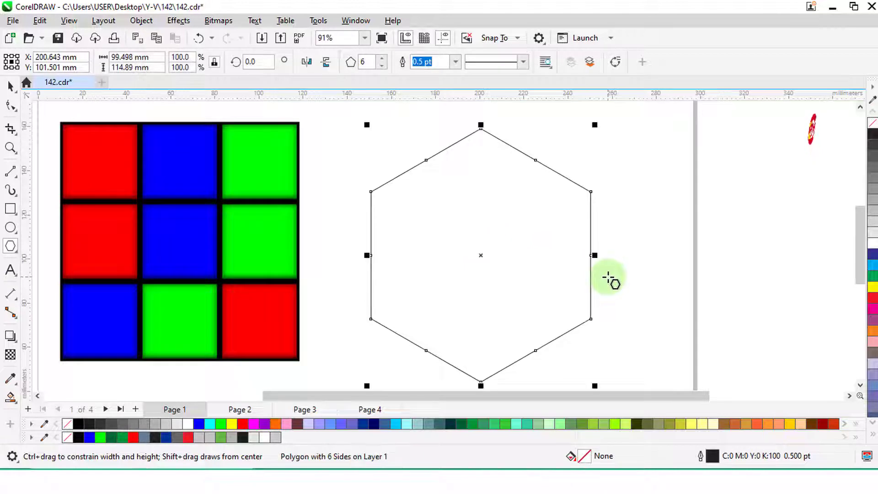
scroll(379, 239, "down", 2)
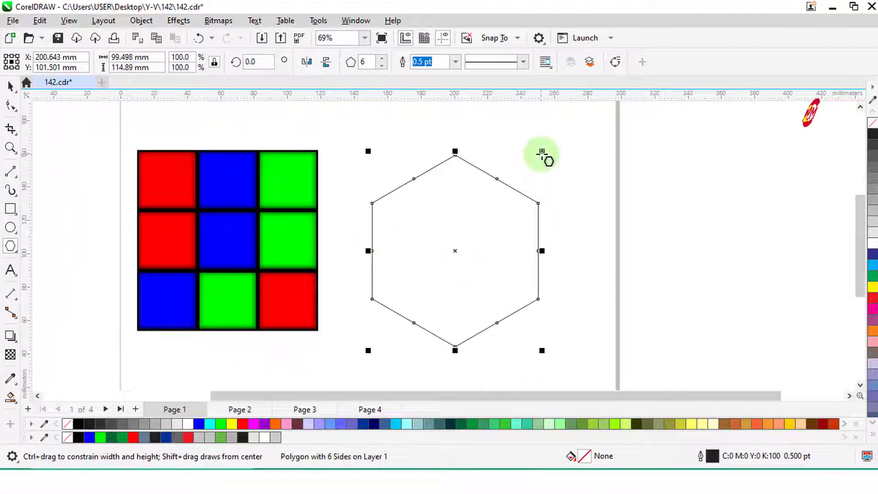
left_click_drag(541, 154, 572, 137)
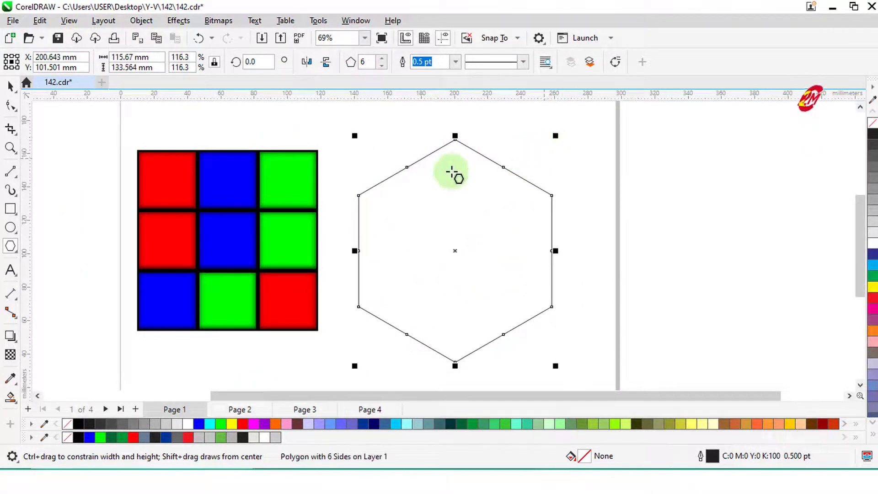
- Draw three straight lines from the hexagon's upper-left, bottom and upper-right corners to its center to outline a cube
left_click(16, 180)
left_click(62, 188)
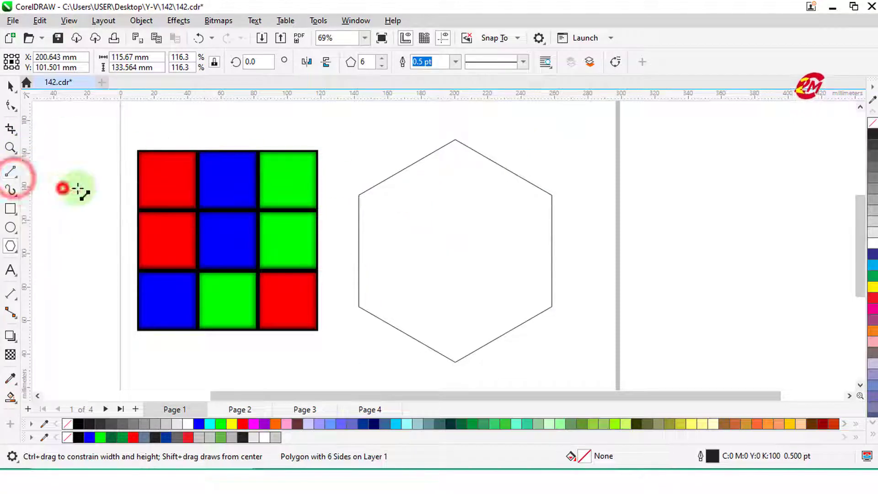
left_click_drag(359, 196, 455, 250)
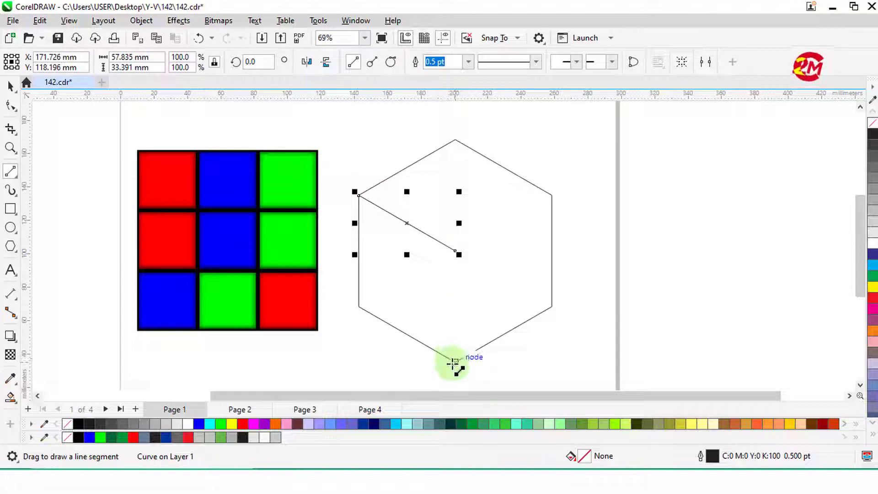
left_click_drag(454, 362, 455, 250)
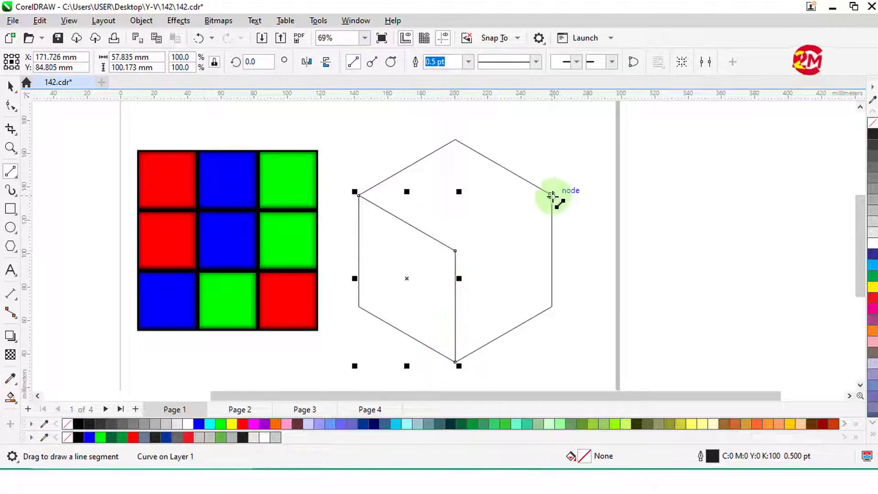
left_click_drag(552, 196, 455, 250)
left_click(11, 85)
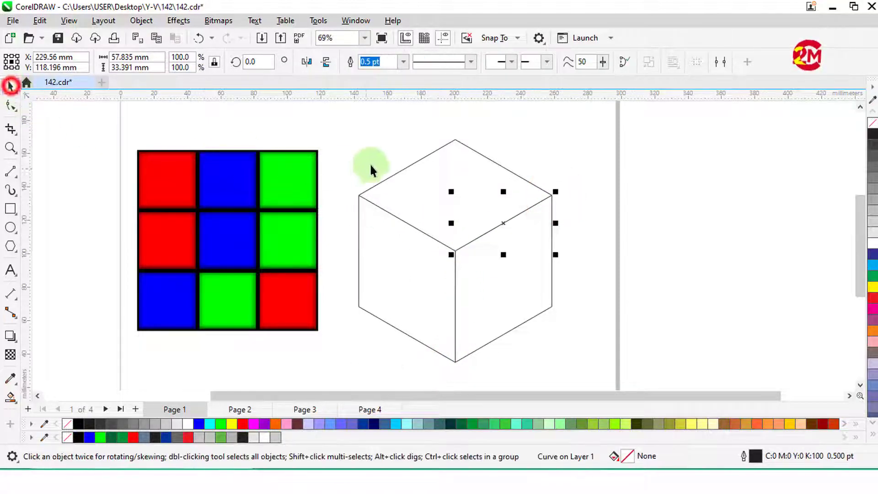
- Group the hexagon with its three inner lines
left_click_drag(329, 134, 539, 369)
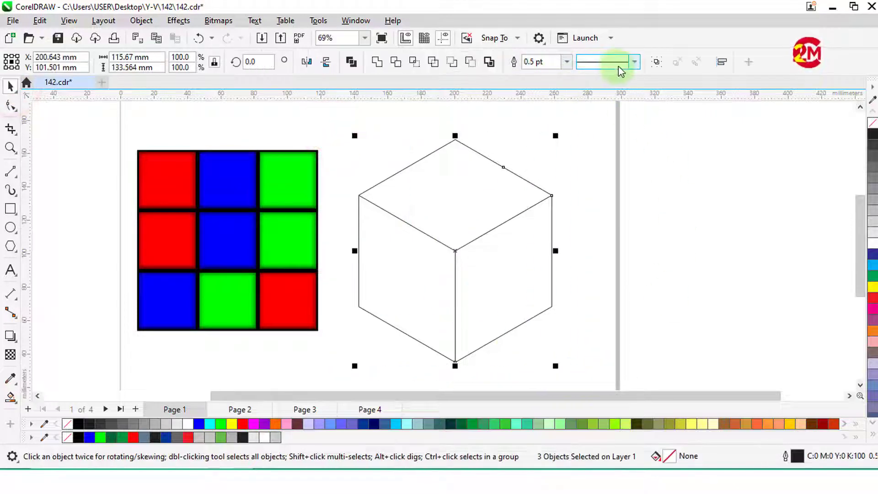
left_click(654, 61)
left_click(603, 136)
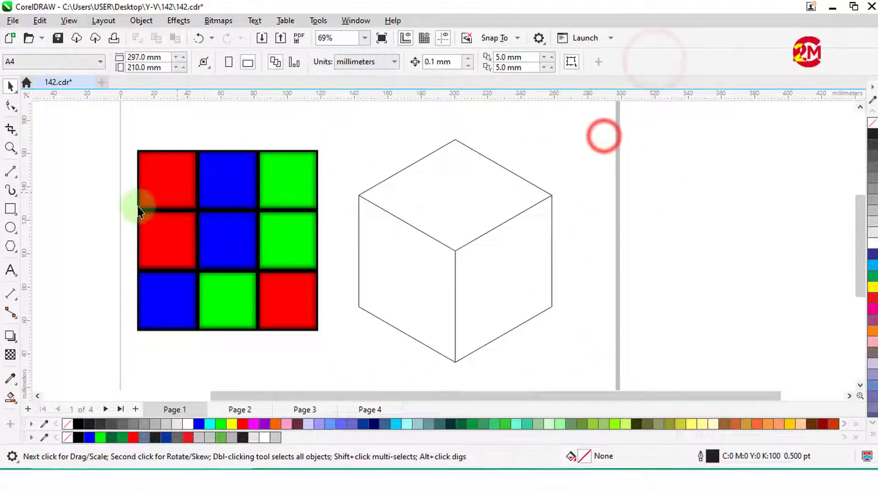
- Use Smart Fill to create separate blue-gray shapes from the cube's left, top and right faces
left_click(10, 396)
left_click(382, 291)
left_click(470, 211)
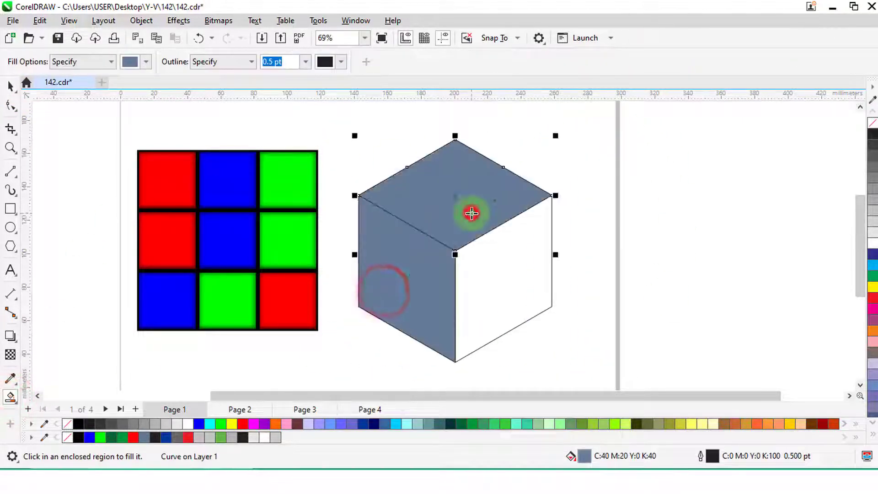
left_click(498, 277)
- Move the three filled faces together off the page, to the right of the cube outline
left_click(13, 83)
left_click(413, 197, "shift")
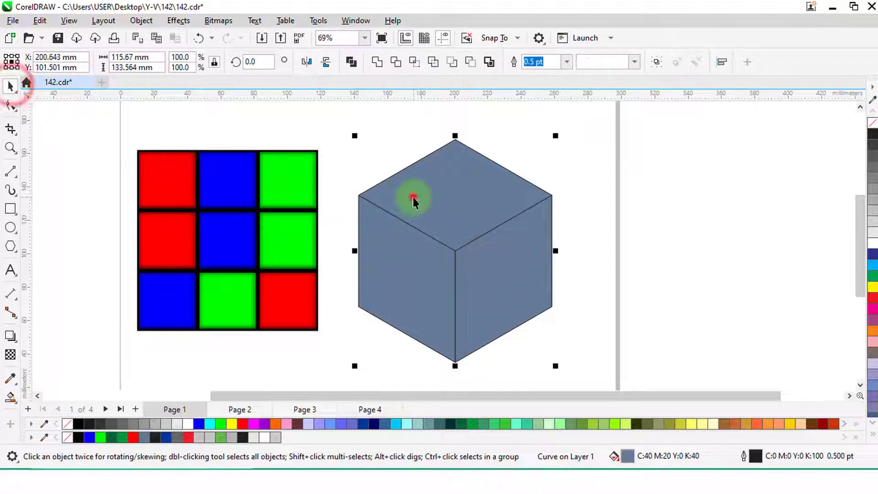
left_click(394, 273, "shift")
left_click_drag(400, 265, 669, 273)
- Delete the original hexagon-and-lines outline, keeping the filled cube faces
left_click_drag(553, 356, 566, 363)
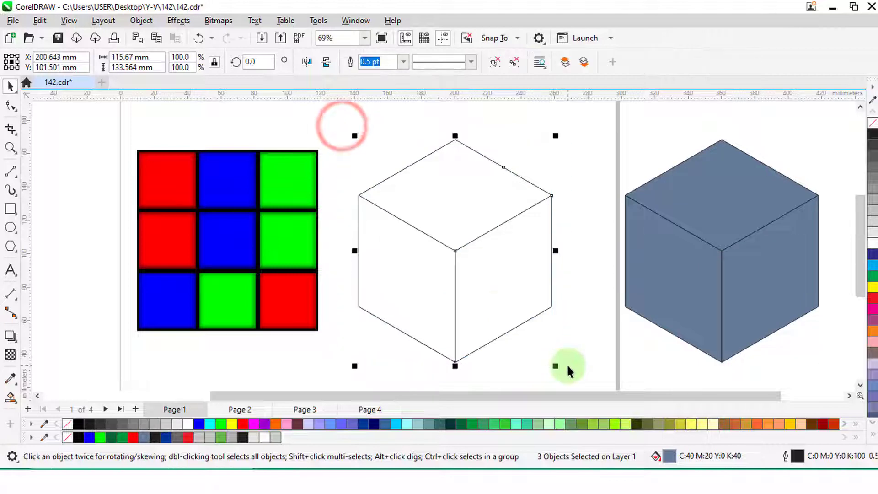
key("ctrl+g")
right_click(465, 268)
left_click(496, 174)
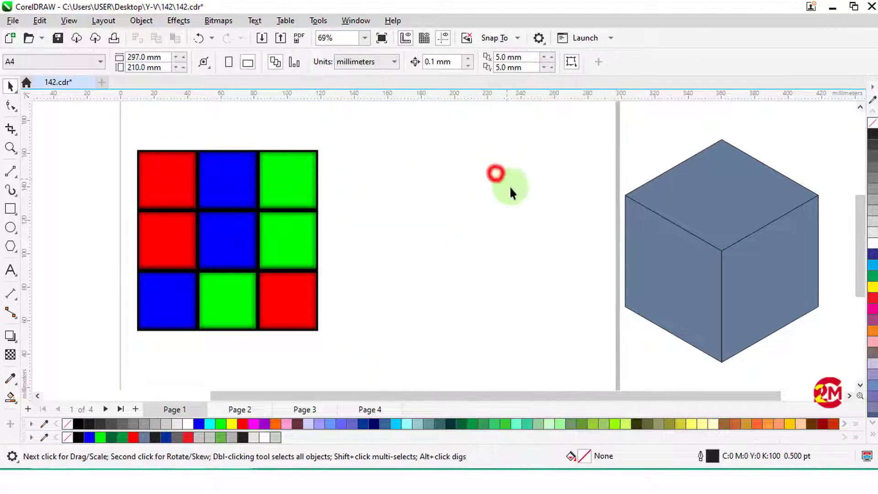
- Move the filled cube back onto the page beside the tile grid and enlarge it to about 132.1 by 152.6 mm
left_click_drag(748, 274, 503, 275)
scroll(290, 178, "down", 1)
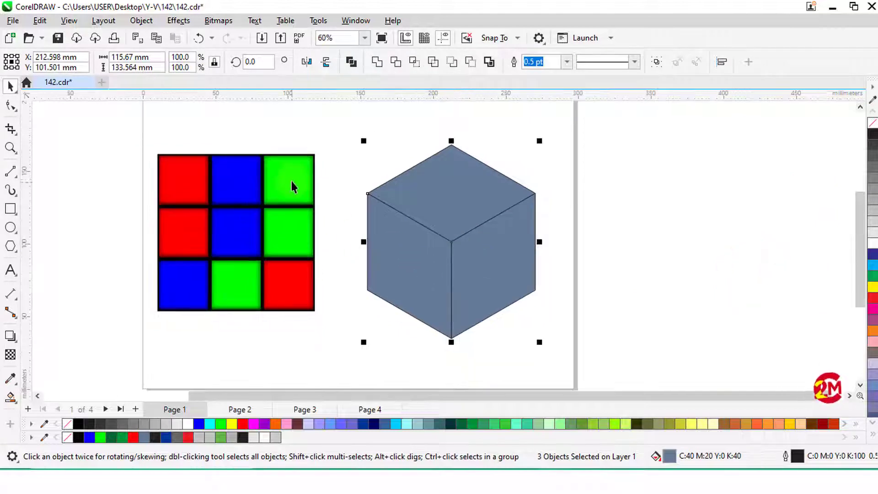
scroll(290, 179, "down", 1)
left_click_drag(507, 322, 519, 333)
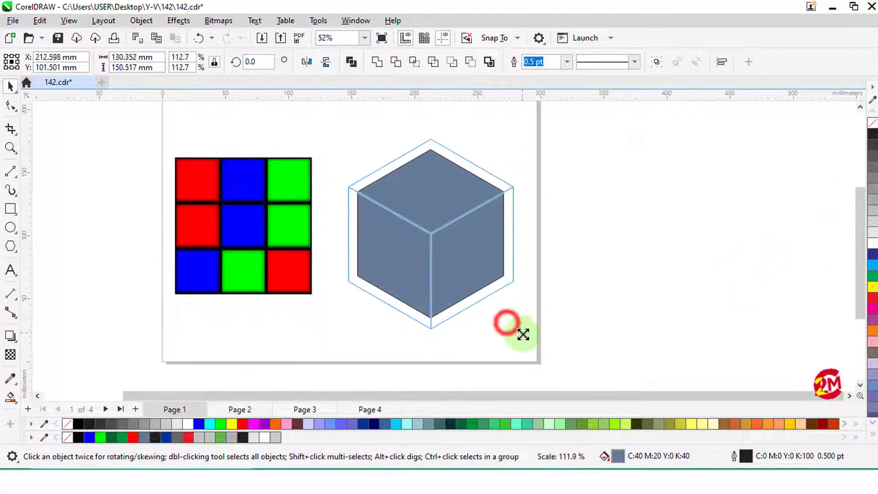
left_click(609, 317)
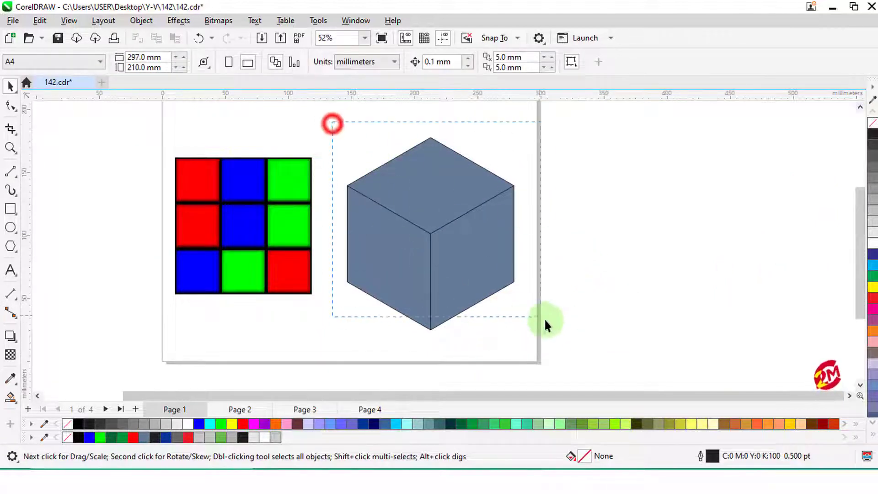
- Remove the fill from all three cube faces, leaving only their outlines
left_click_drag(332, 123, 544, 320)
left_click(67, 424)
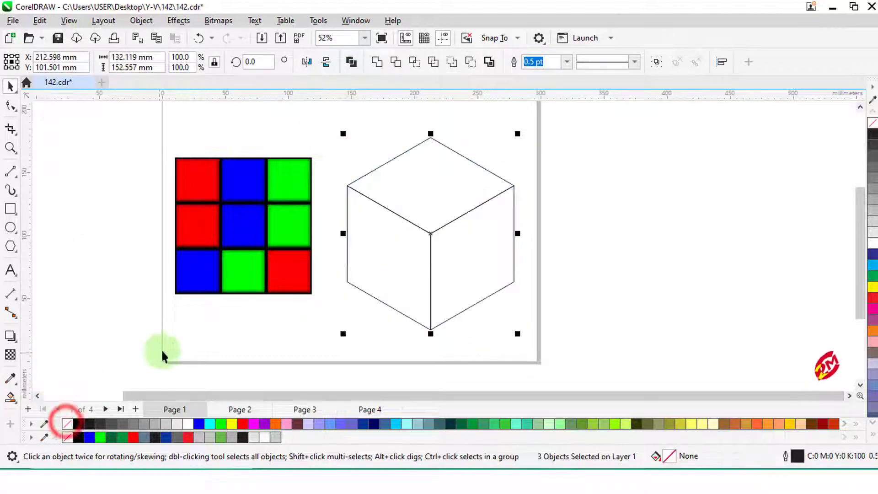
left_click(175, 349)
- Open the Envelope settings and place a copy of the whole tile grid to the right of the cube
left_click(177, 22)
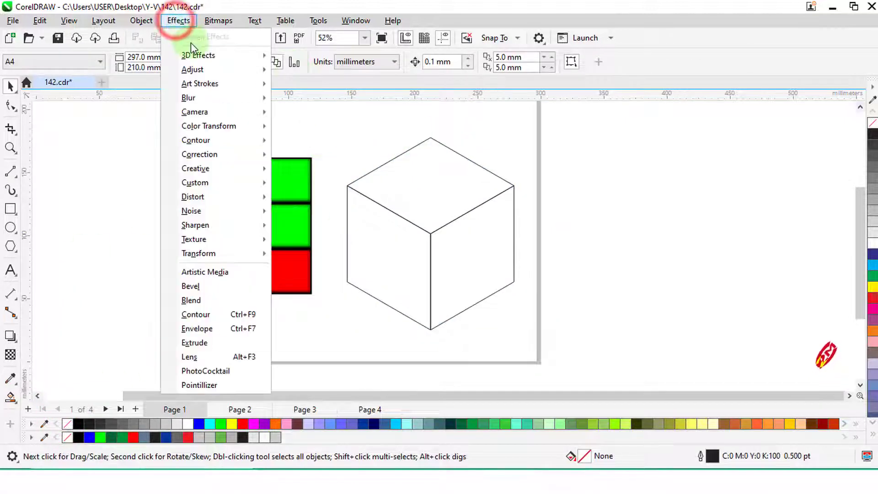
left_click(196, 328)
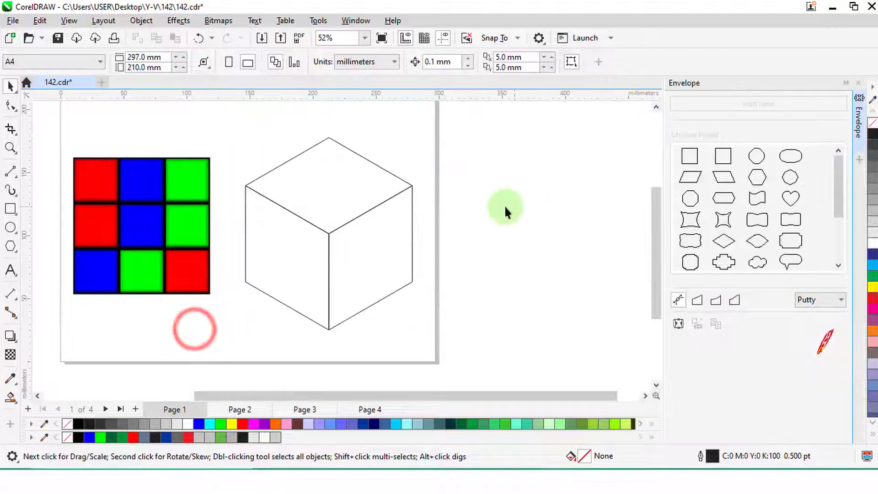
left_click(500, 199)
left_click_drag(58, 145, 520, 225)
right_click(520, 225)
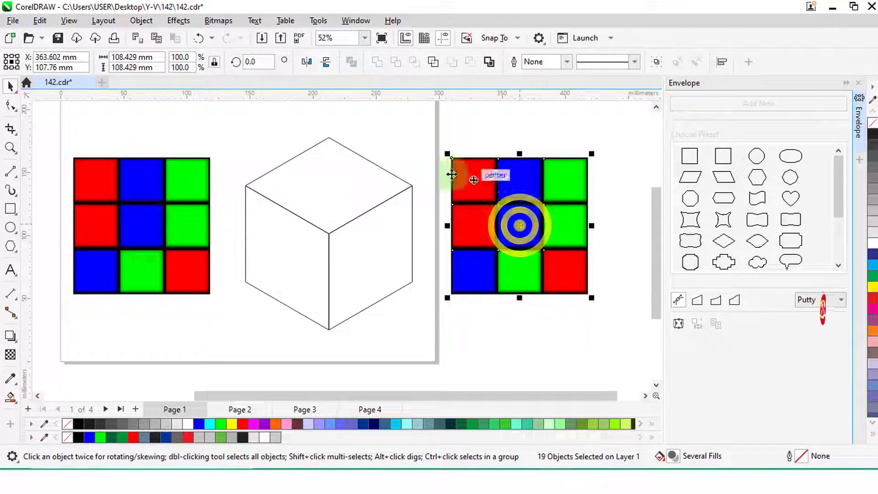
- Convert the copied tile grid to a 300 dpi RGB Color (24-bit) bitmap
left_click(218, 20)
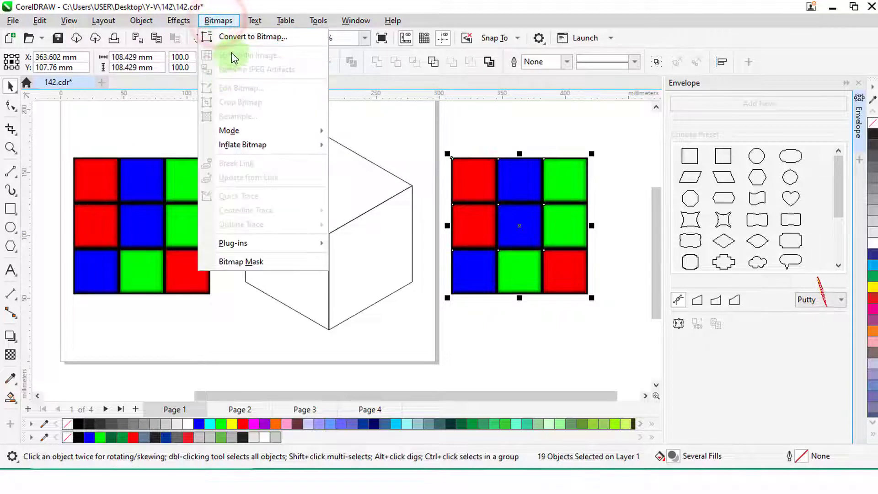
left_click(235, 36)
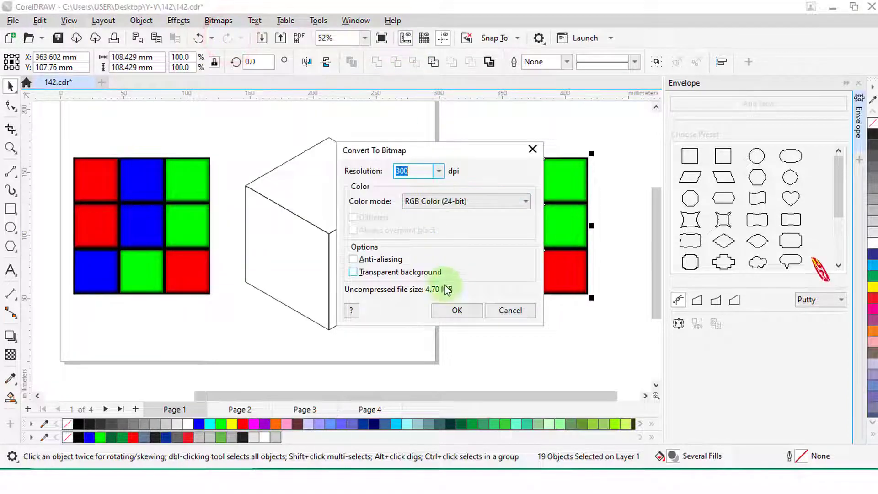
left_click(452, 309)
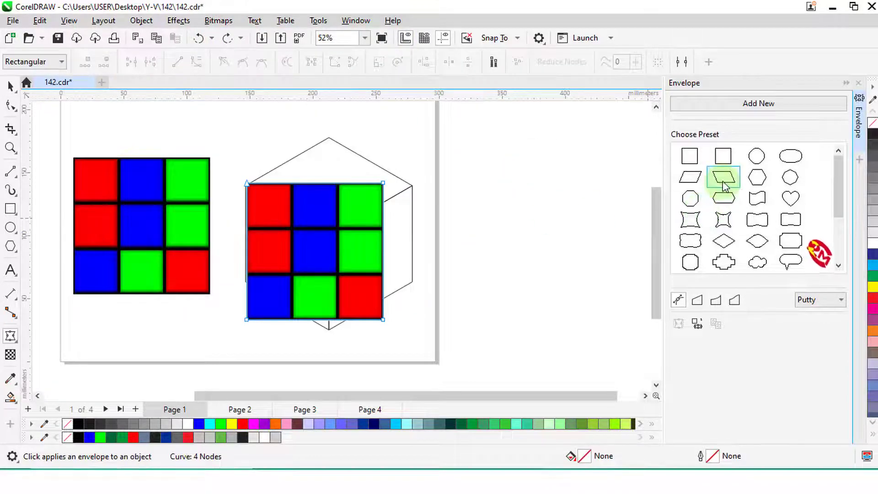
- Place the bitmap over the cube, apply a slanted parallelogram envelope and fit its four corners to the cube's top face
left_click(722, 178)
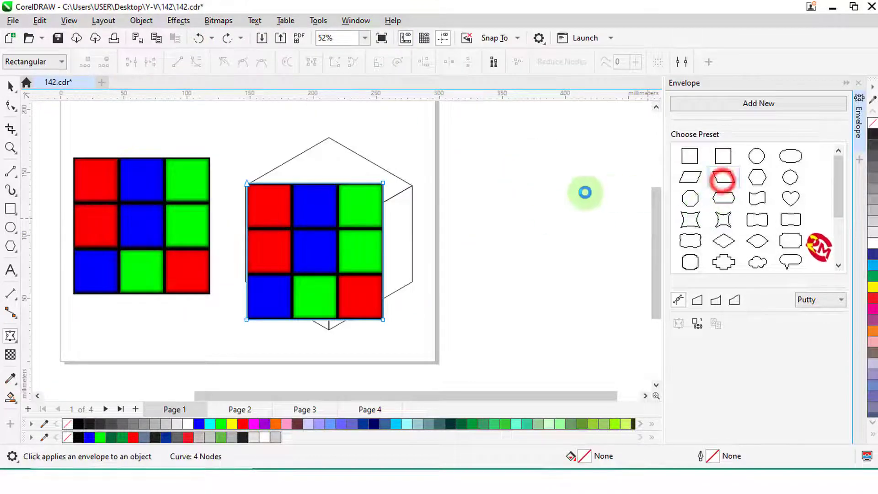
scroll(275, 169, "up", 2)
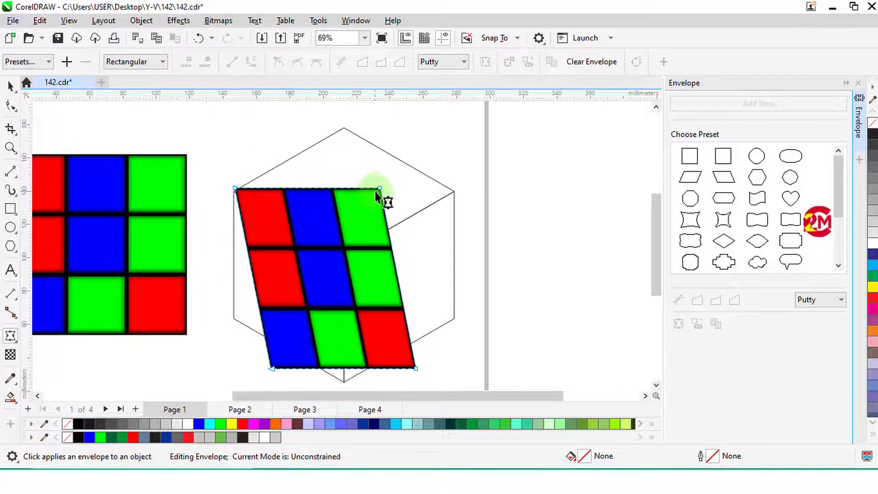
left_click_drag(380, 188, 344, 128)
left_click(415, 368)
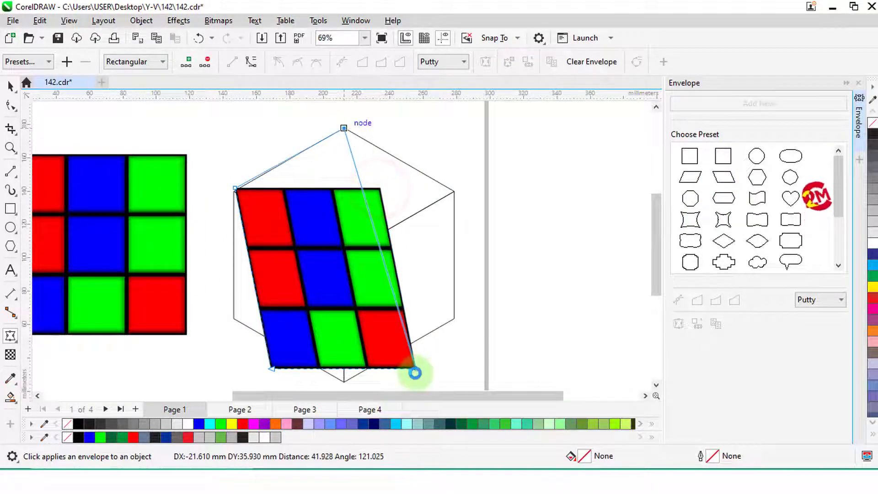
left_click_drag(446, 229, 454, 191)
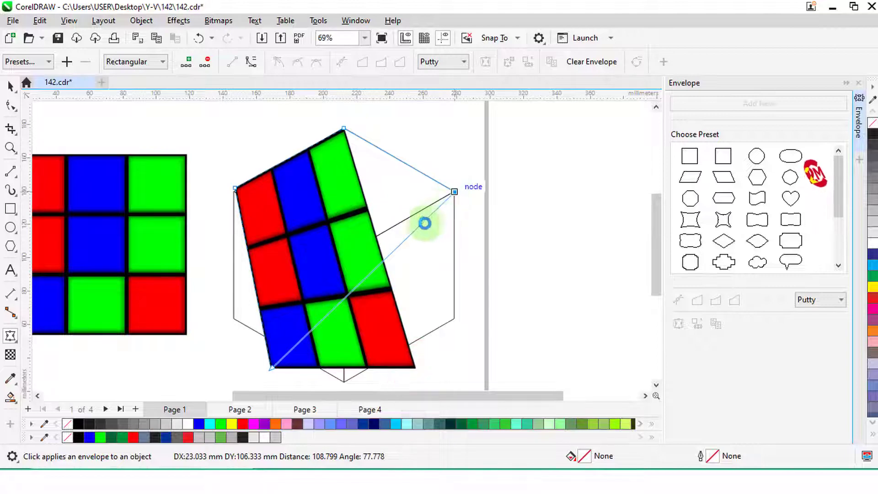
left_click_drag(235, 189, 235, 191)
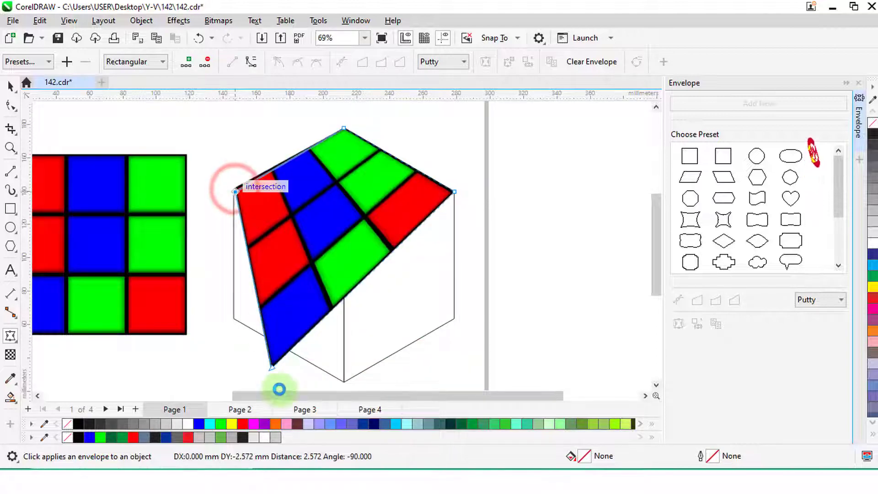
left_click_drag(273, 366, 344, 254)
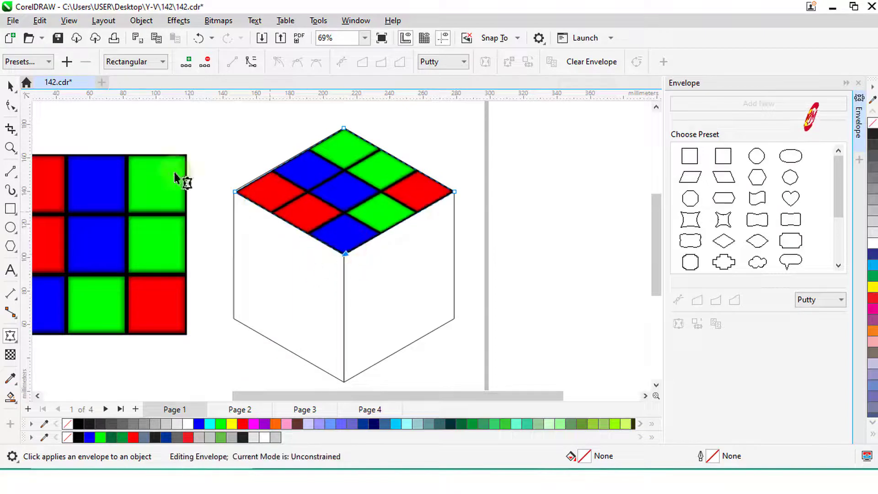
left_click(11, 86)
- Place another copy of the tile grid to the right of the cube and convert it to a 300 dpi RGB bitmap
scroll(407, 160, "down", 1)
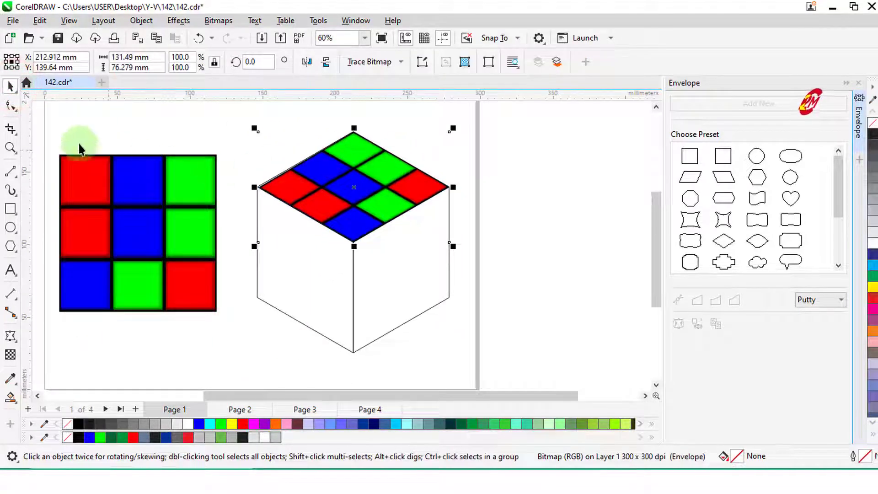
left_click_drag(50, 137, 228, 341)
left_click_drag(134, 229, 546, 235)
left_click(218, 20)
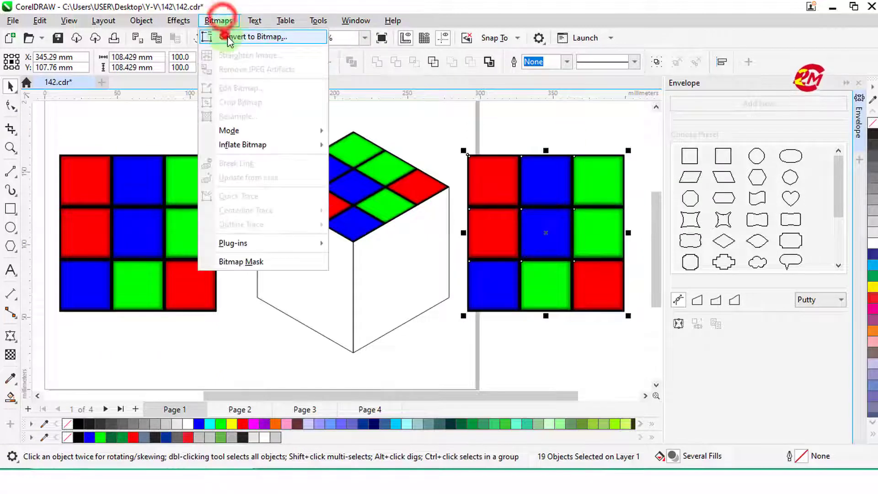
left_click(224, 35)
left_click(451, 310)
- Shape the new bitmap with an envelope created from the cube's right face and snap it onto that face
left_click(697, 324)
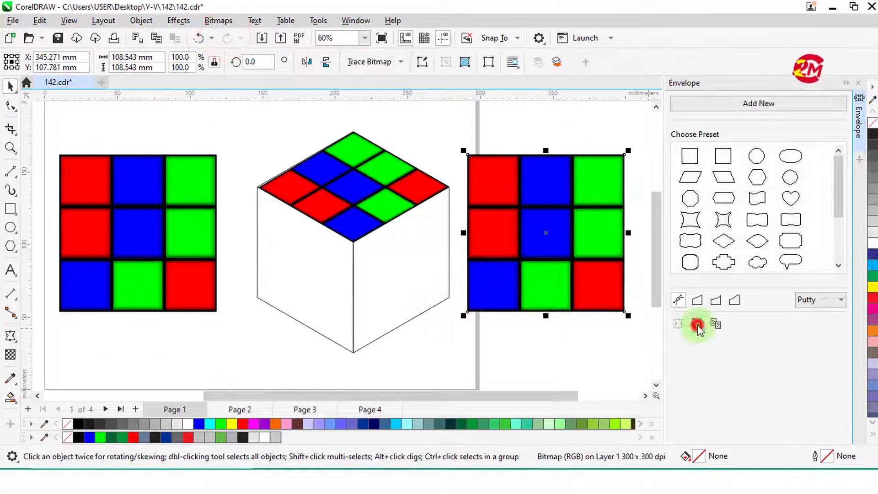
left_click(419, 275)
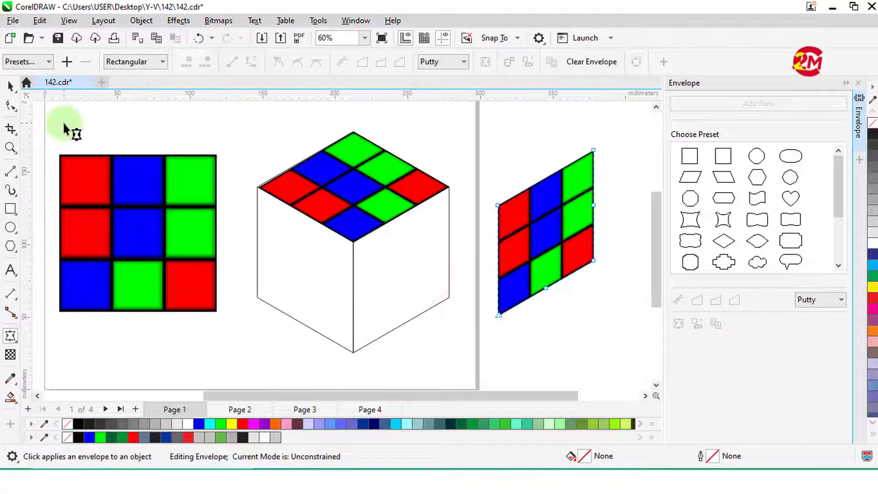
left_click(10, 85)
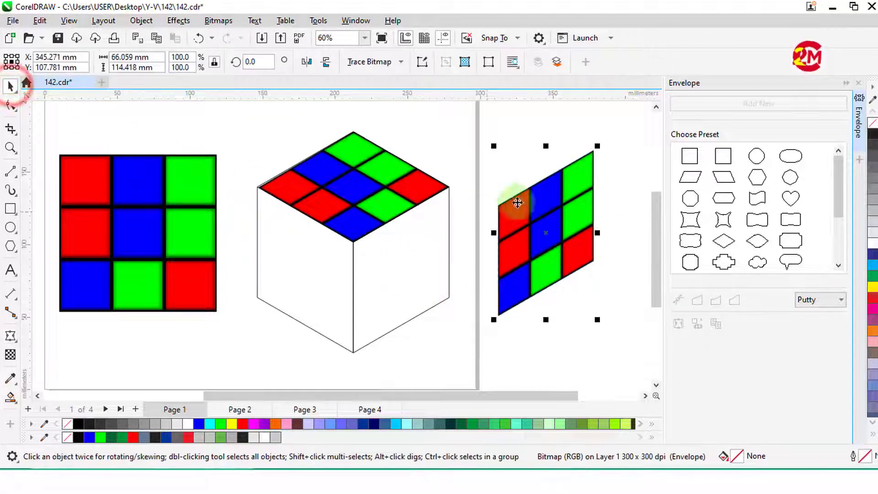
left_click_drag(592, 152, 450, 188)
left_click(505, 185)
- Convert the original tile grid to a 300 dpi RGB Color (24-bit) bitmap
scroll(519, 190, "down", 1)
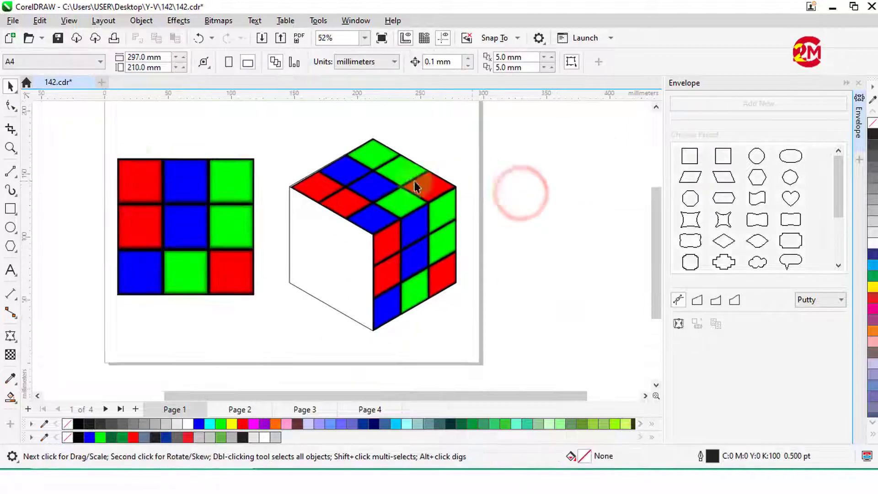
left_click_drag(86, 144, 269, 303)
scroll(223, 255, "up", 1)
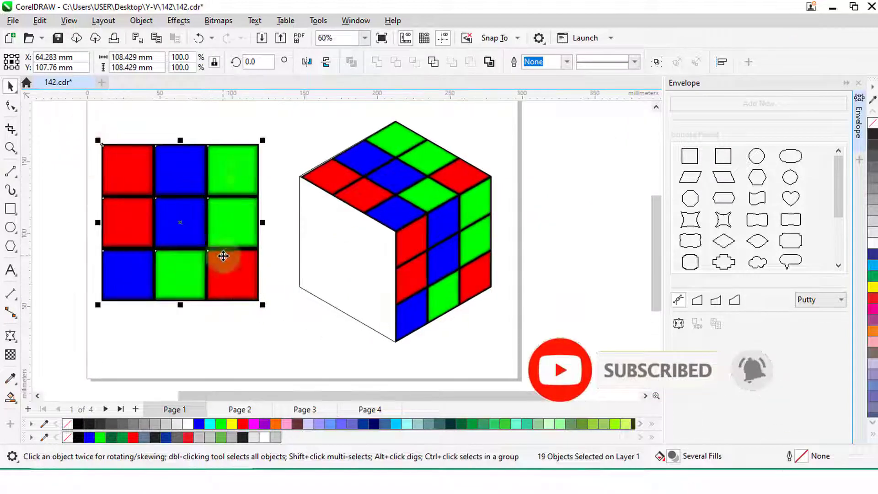
left_click(218, 21)
left_click(251, 33)
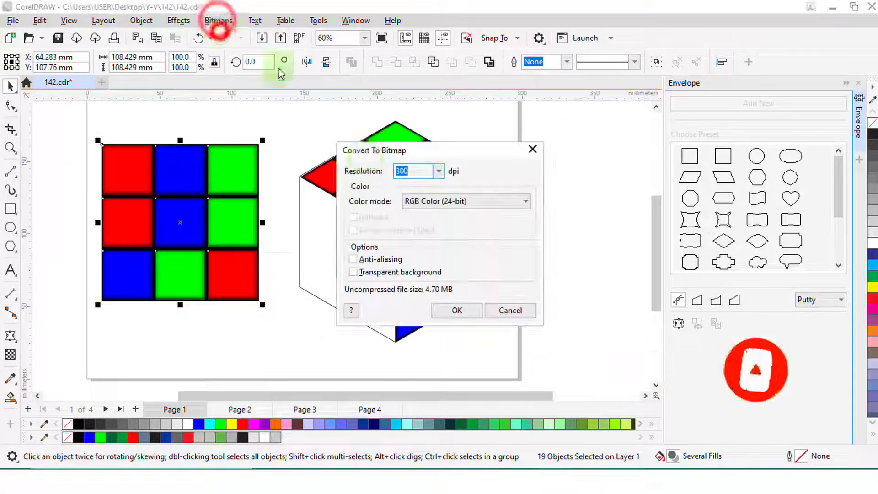
left_click(452, 311)
- Shape the original grid's bitmap with an envelope created from the cube's left face
left_click(696, 324)
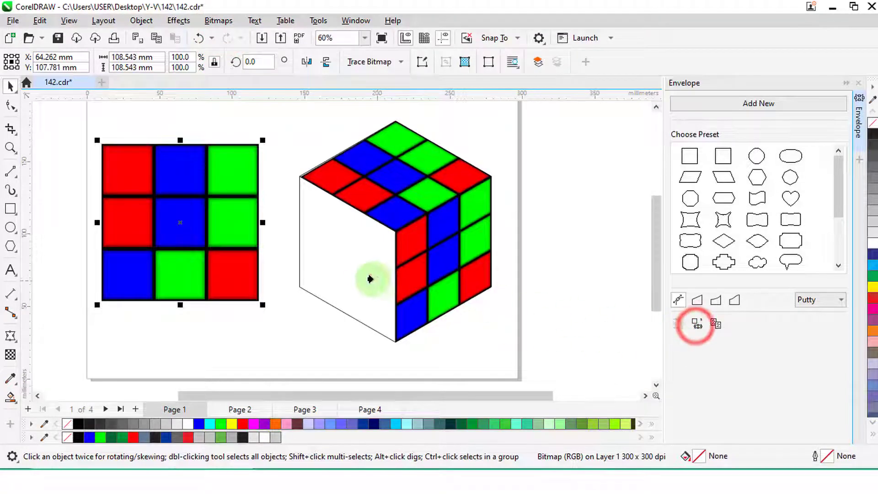
left_click(365, 278)
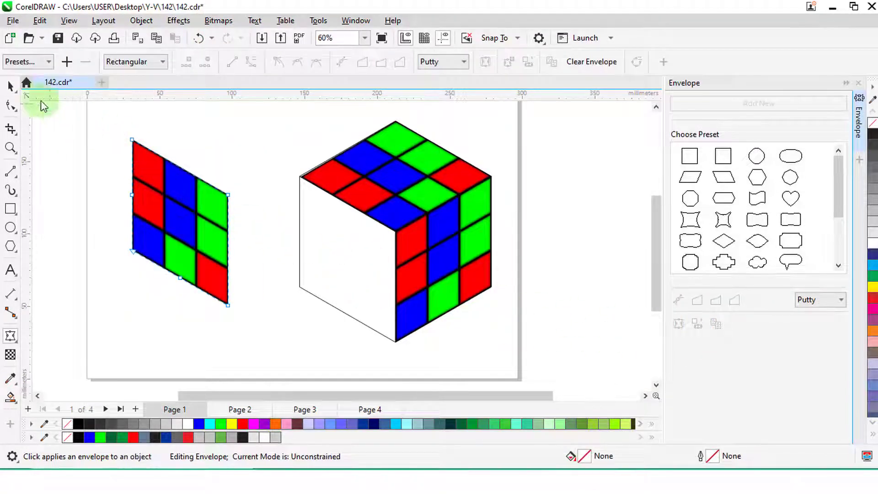
- Move the enveloped left-face bitmap onto the cube's left face, aligning its upper outer corner with the cube's corner
left_click(11, 85)
left_click_drag(177, 158, 300, 178)
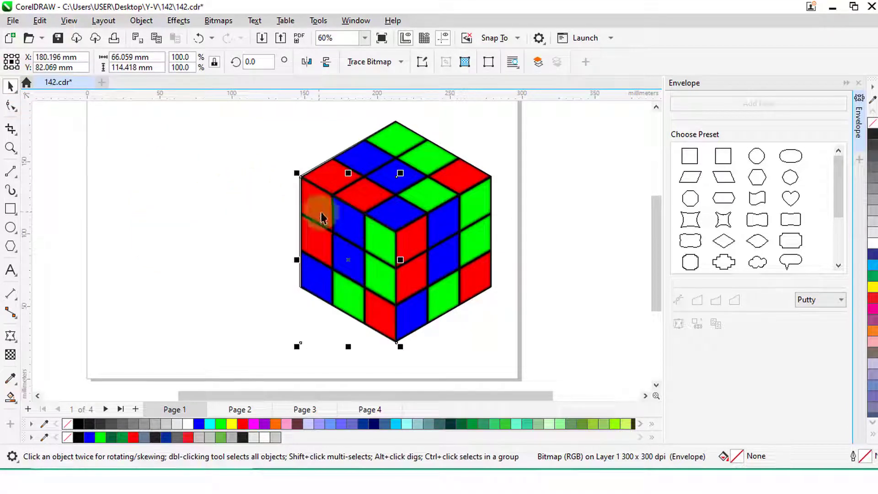
scroll(301, 176, "up", 5)
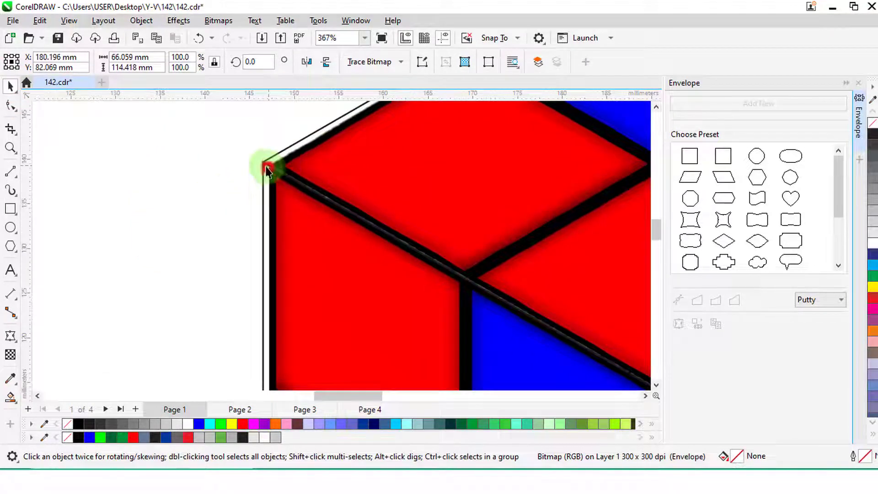
left_click_drag(267, 167, 263, 163)
scroll(234, 198, "down", 5)
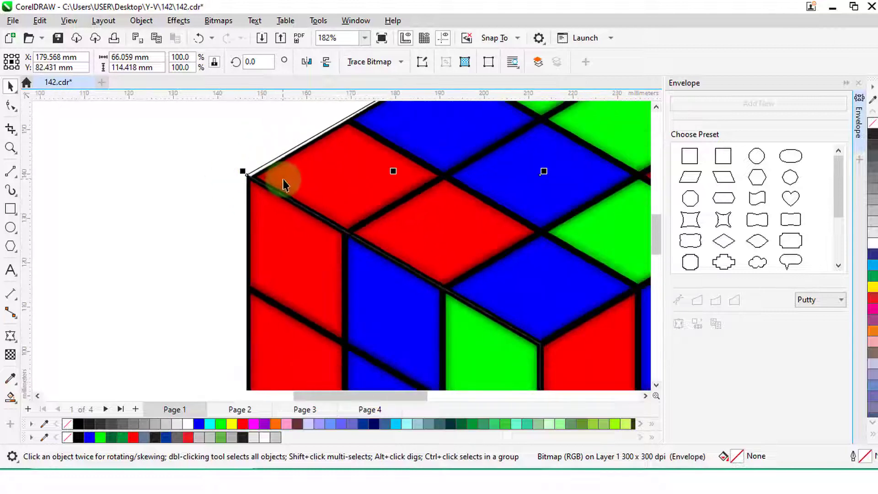
- Try to move the top face's bitmap to line it up with the cube's outline
left_click(270, 180)
scroll(130, 181, "down", 3)
left_click(366, 151)
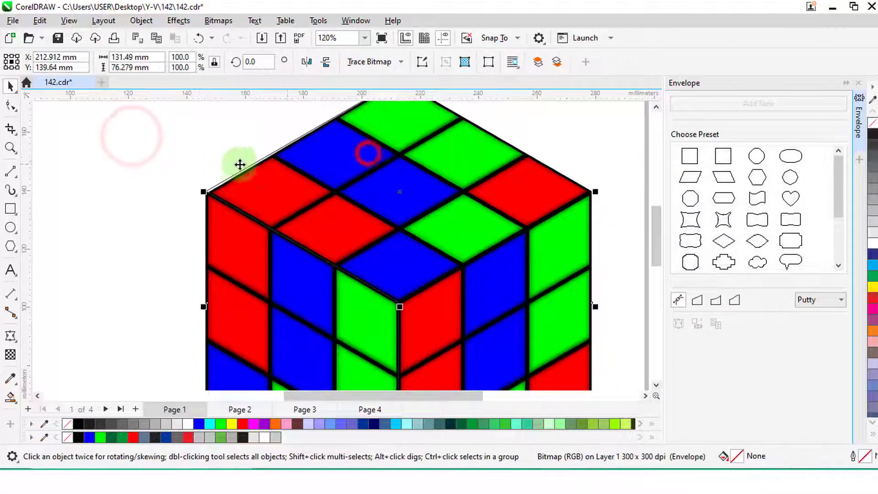
left_click_drag(355, 215, 329, 197)
key("ctrl+z")
- Move the left envelope node of the top face's bitmap onto the cube's left corner to close the gap along the edge
scroll(236, 163, "up", 5)
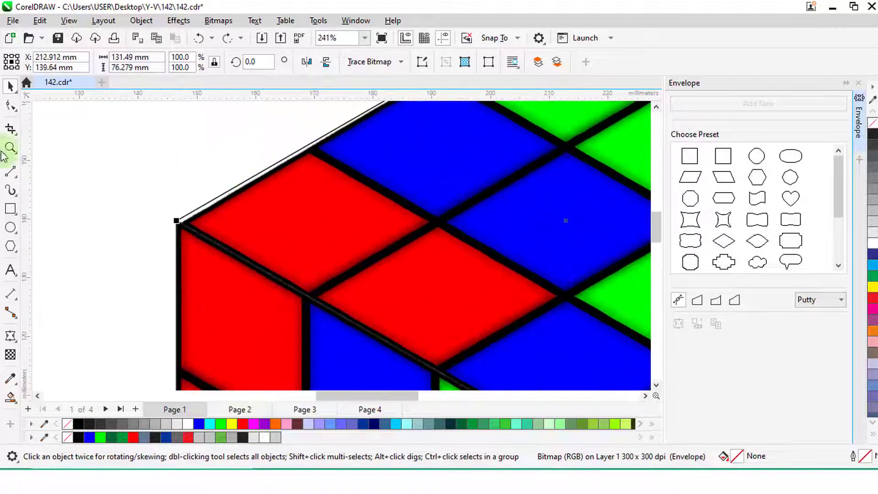
left_click(10, 106)
scroll(186, 194, "up", 4)
left_click_drag(176, 243, 169, 239)
scroll(169, 196, "down", 6)
scroll(169, 196, "down", 3)
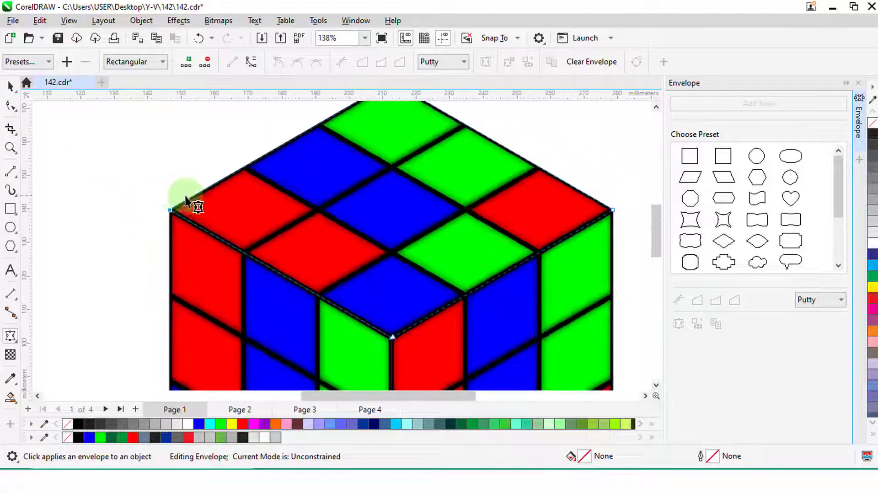
left_click(10, 87)
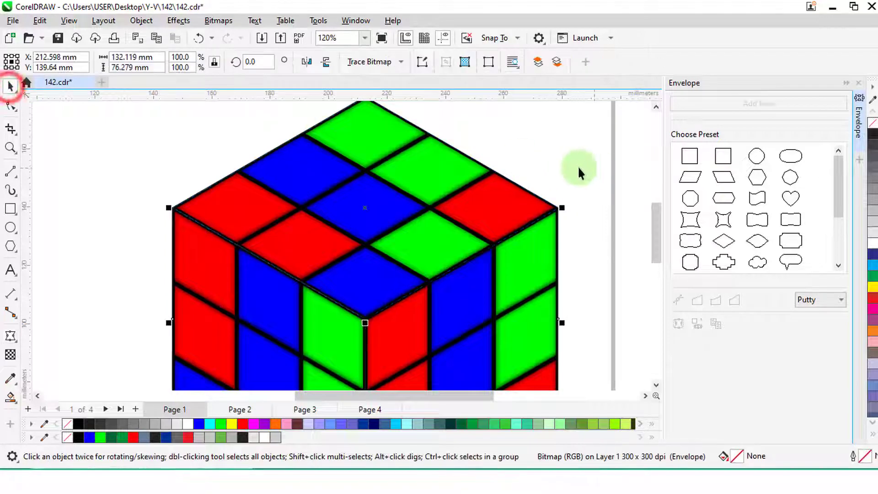
left_click(551, 163)
scroll(553, 164, "down", 2)
scroll(320, 143, "down", 1)
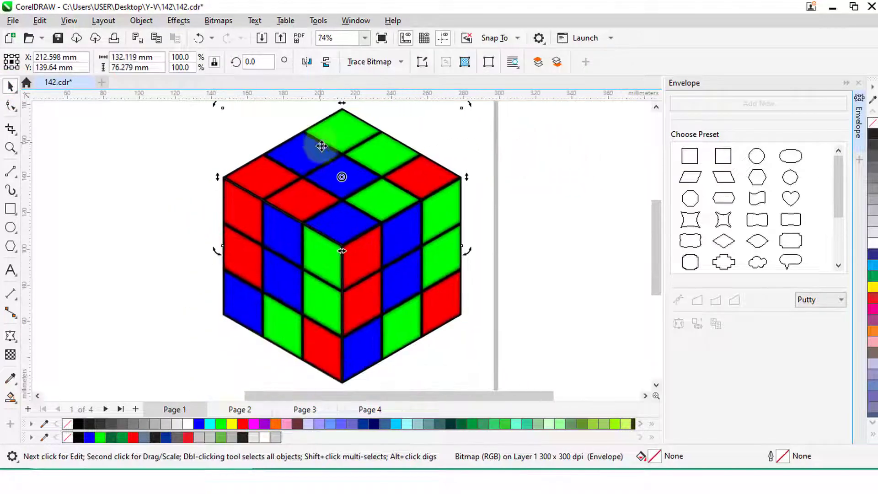
left_click(566, 235)
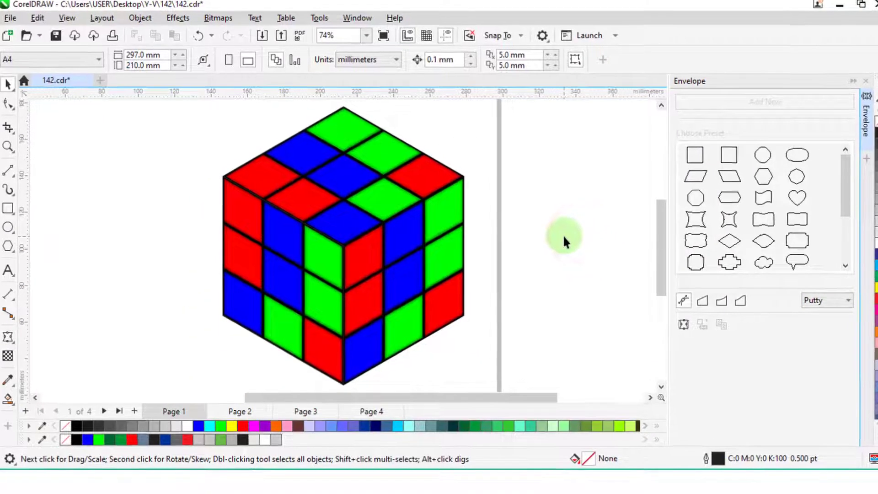
- Select all parts of the cube and center them on the page
scroll(562, 235, "down", 1)
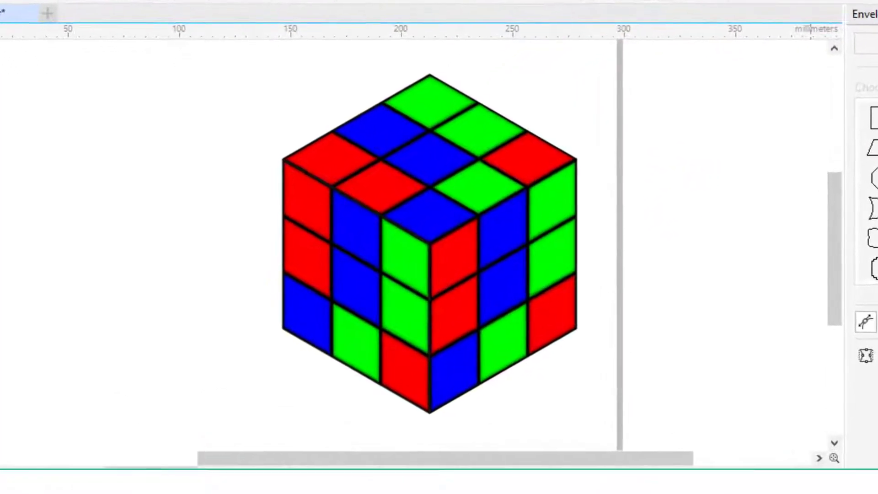
left_click_drag(211, 51, 675, 433)
key("p")
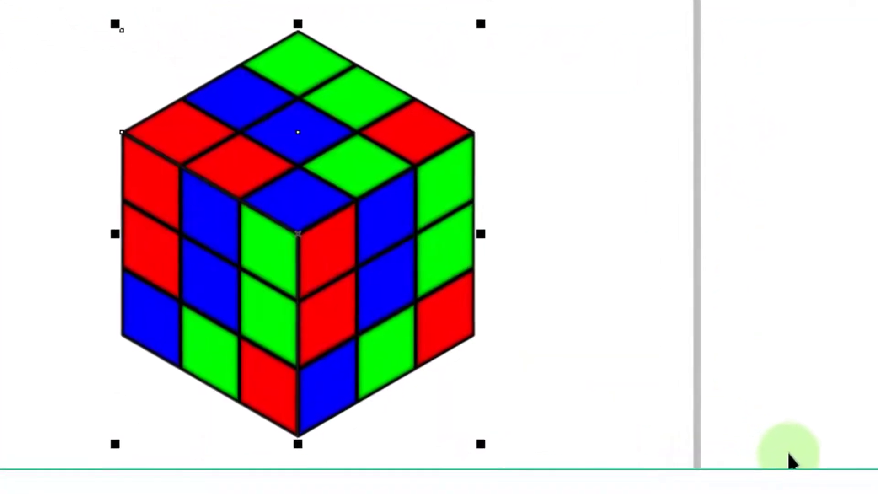